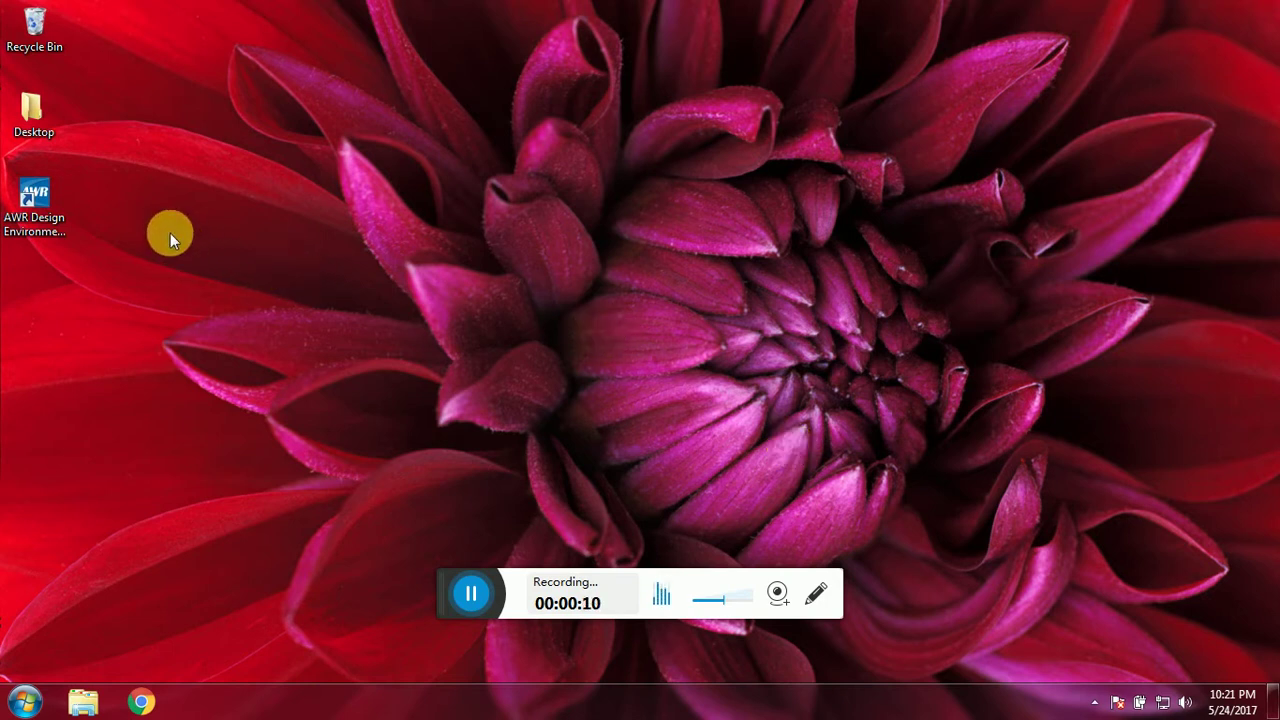
Launch AWR Design Environment and accept the license-feature and educational-license notices
left_click(36, 200)
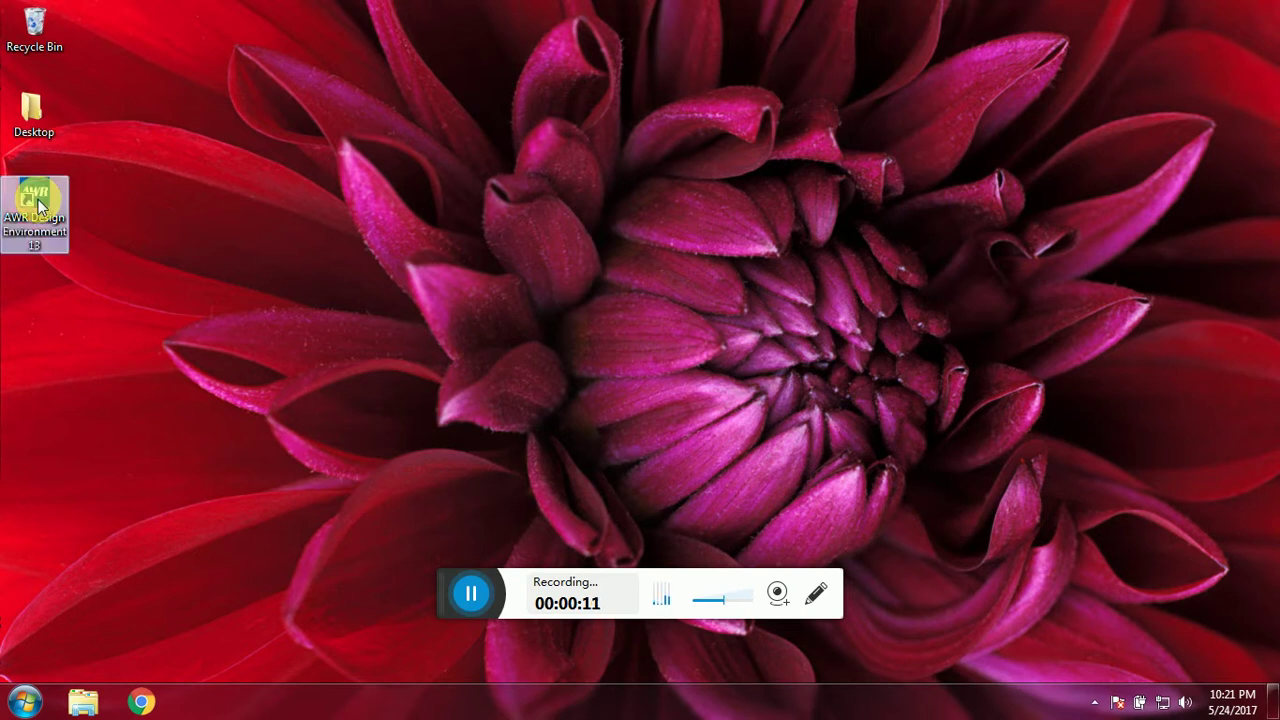
double_click(36, 200)
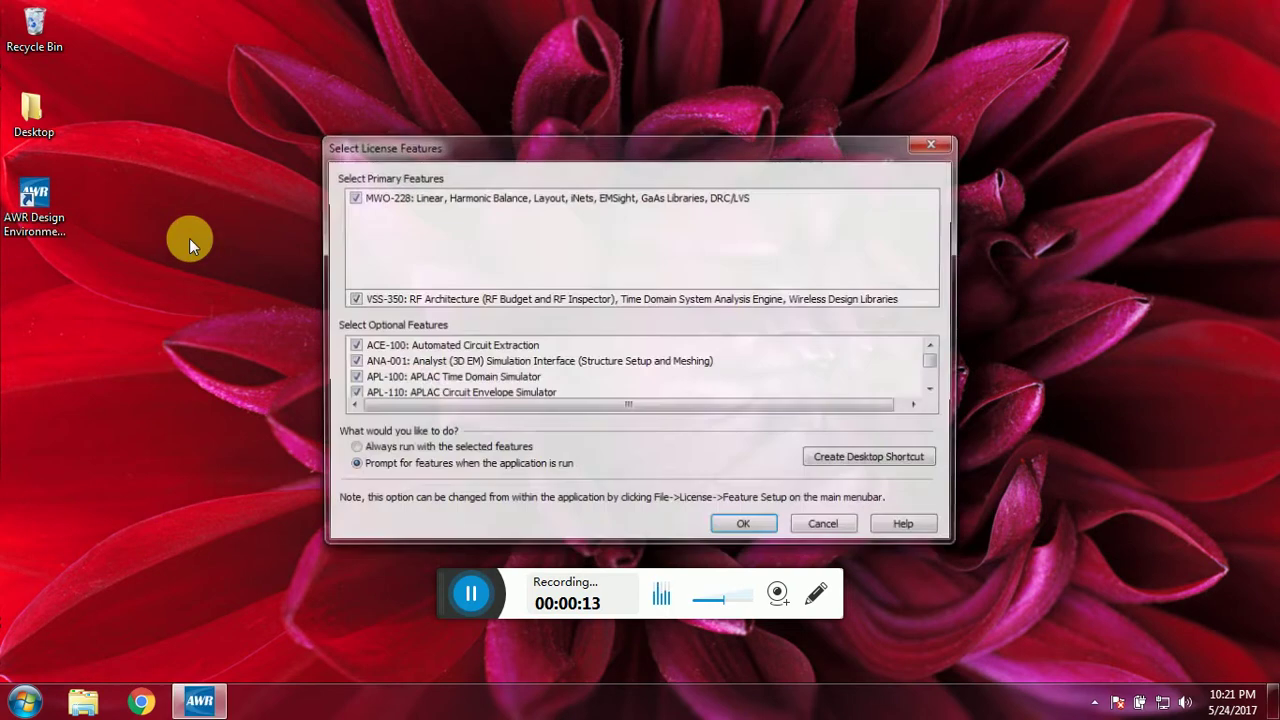
left_click(740, 523)
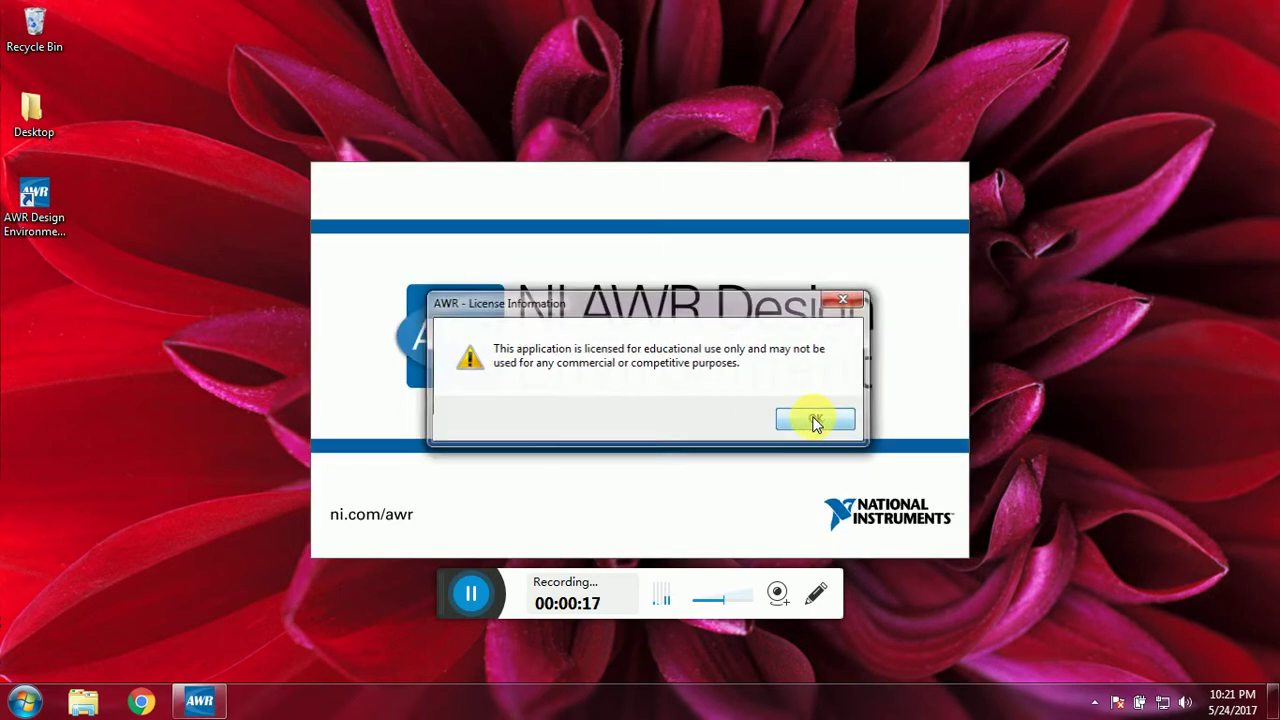
left_click(815, 421)
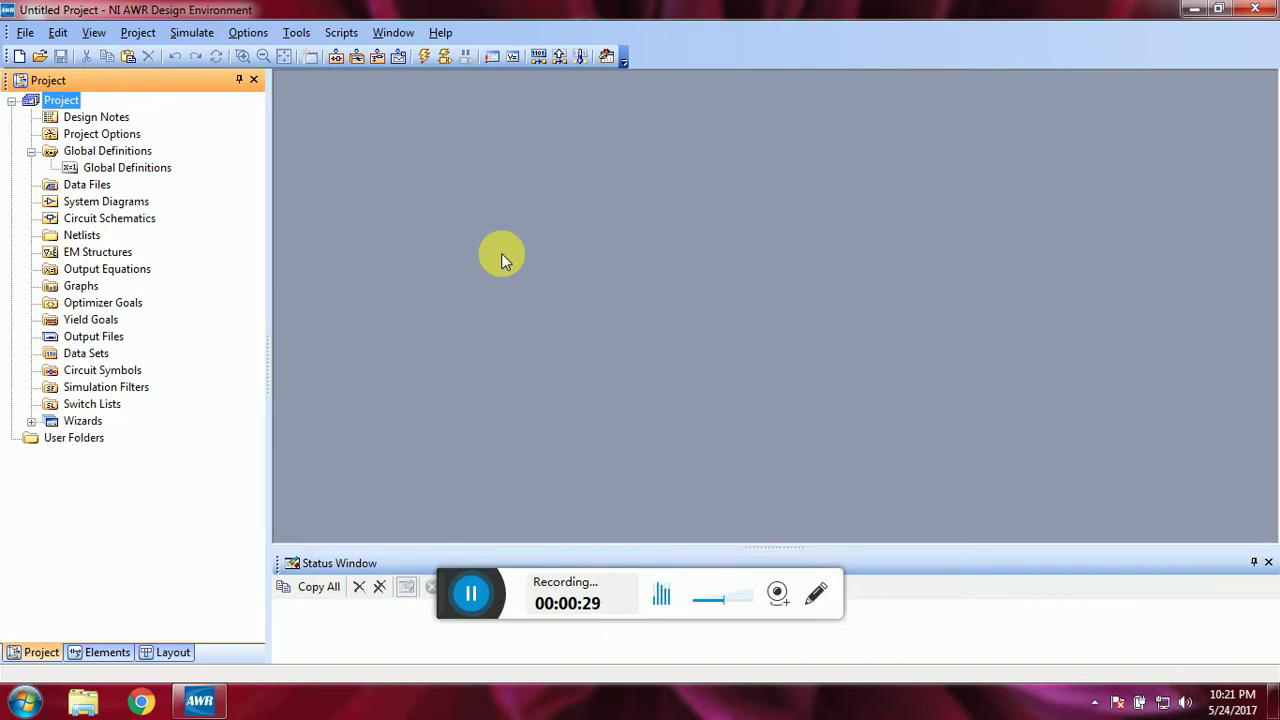
Open the EEE_antenna_lab.emp project from the AWR Projects folder
left_click(25, 33)
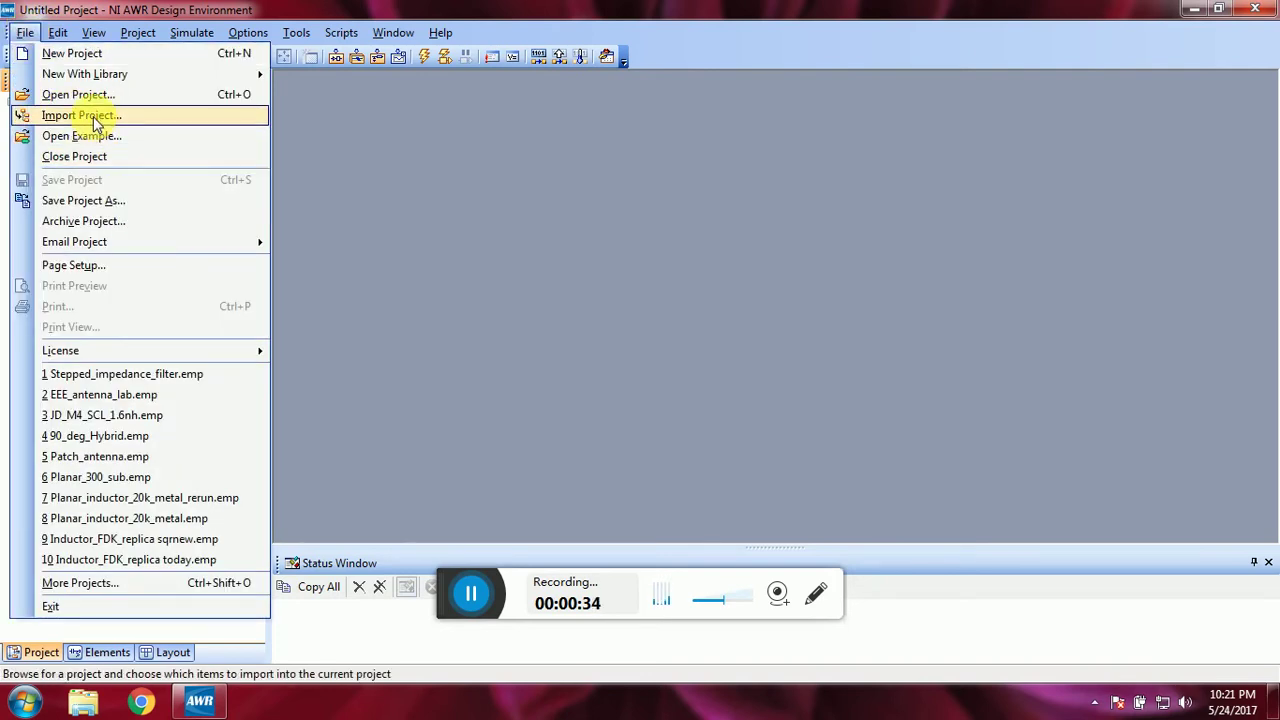
left_click(84, 94)
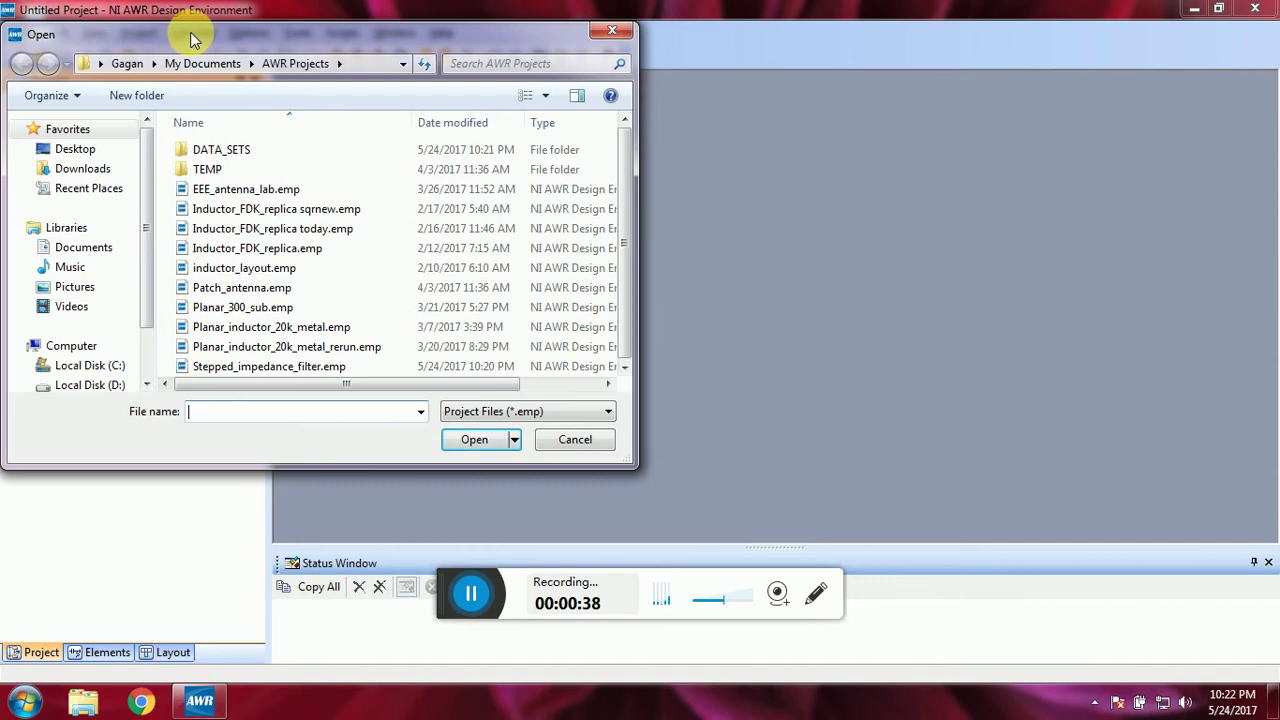
left_click_drag(207, 35, 305, 60)
left_click(343, 212)
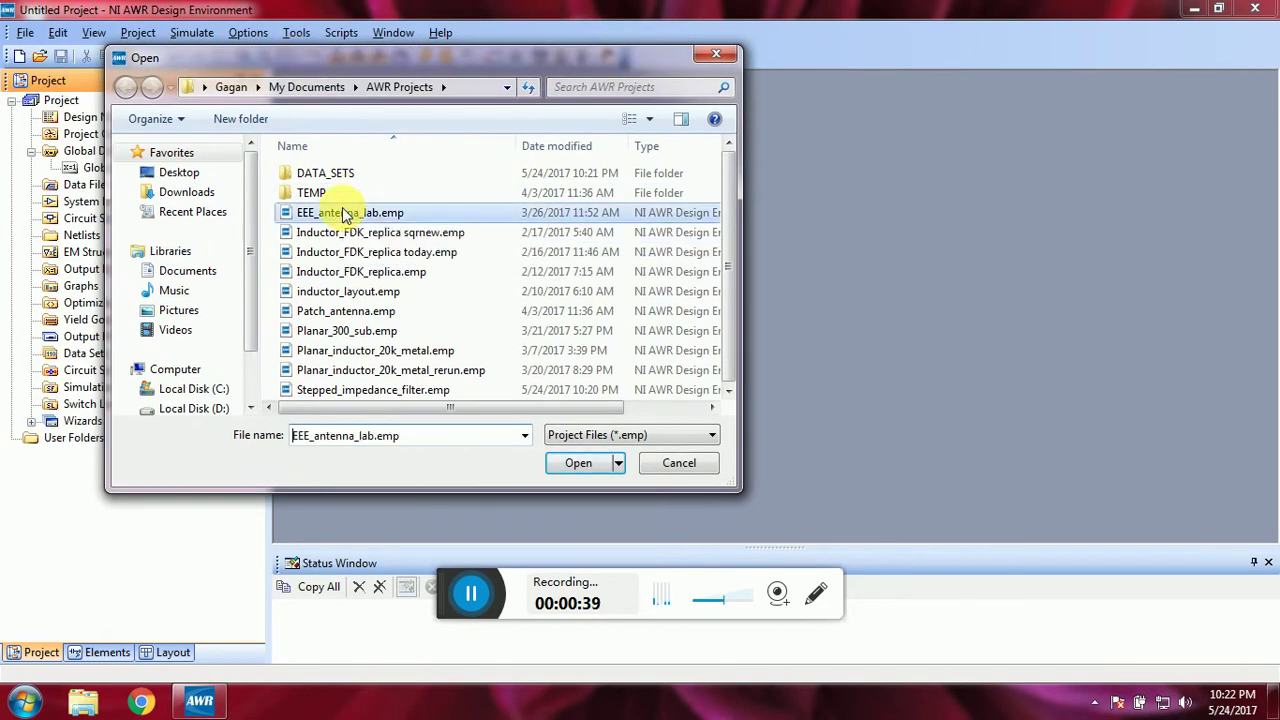
left_click(578, 463)
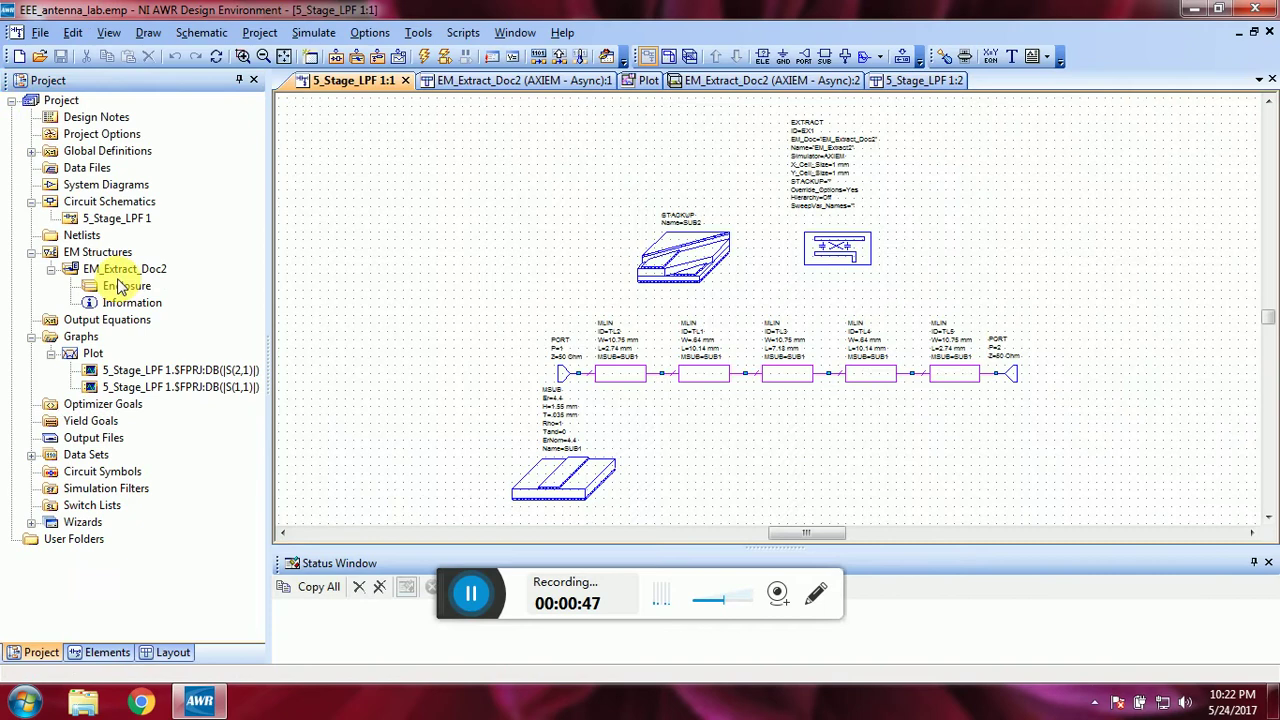
Open the EM_Extract_Doc2 layout from EM Structures in the Project tree
double_click(119, 270)
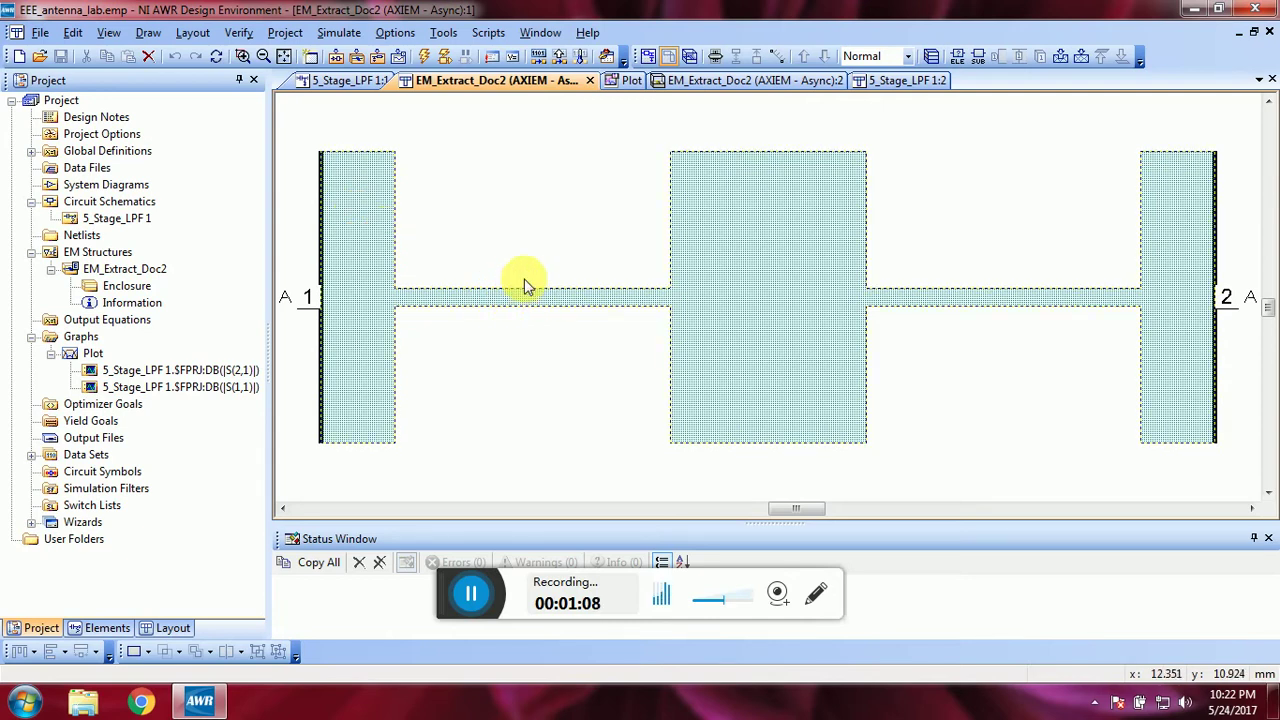
left_click(618, 247)
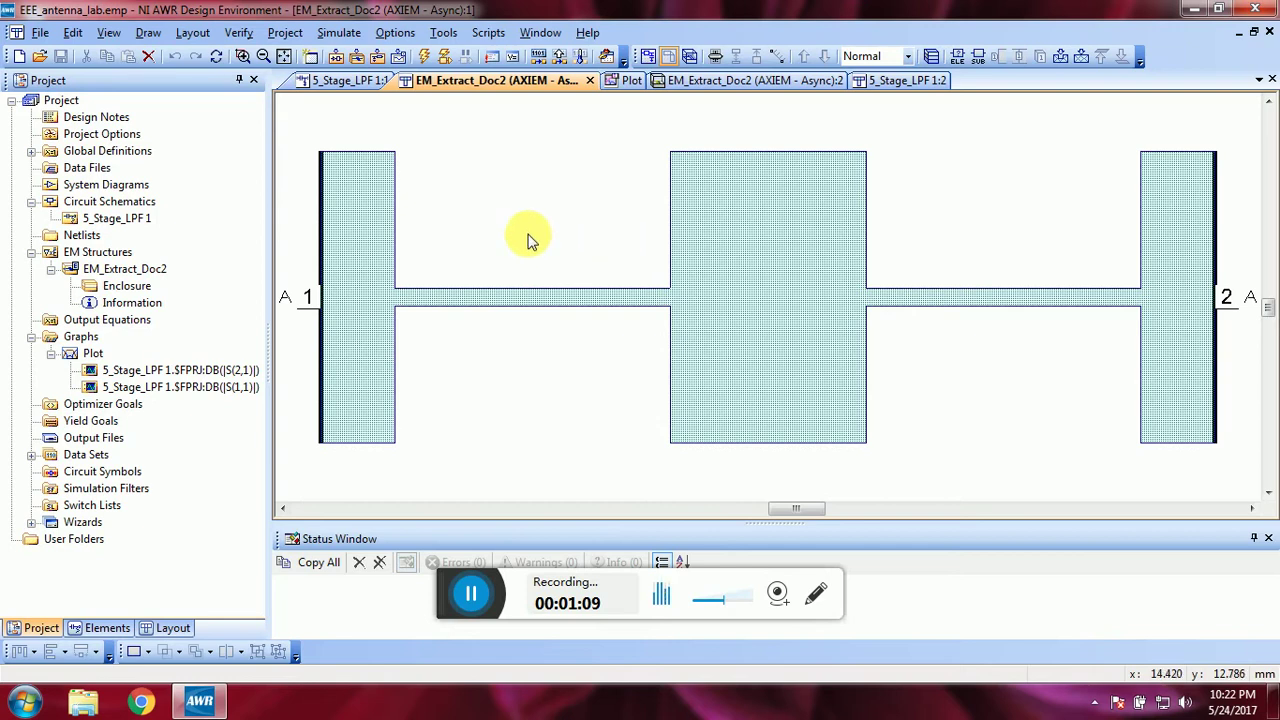
left_click(497, 298)
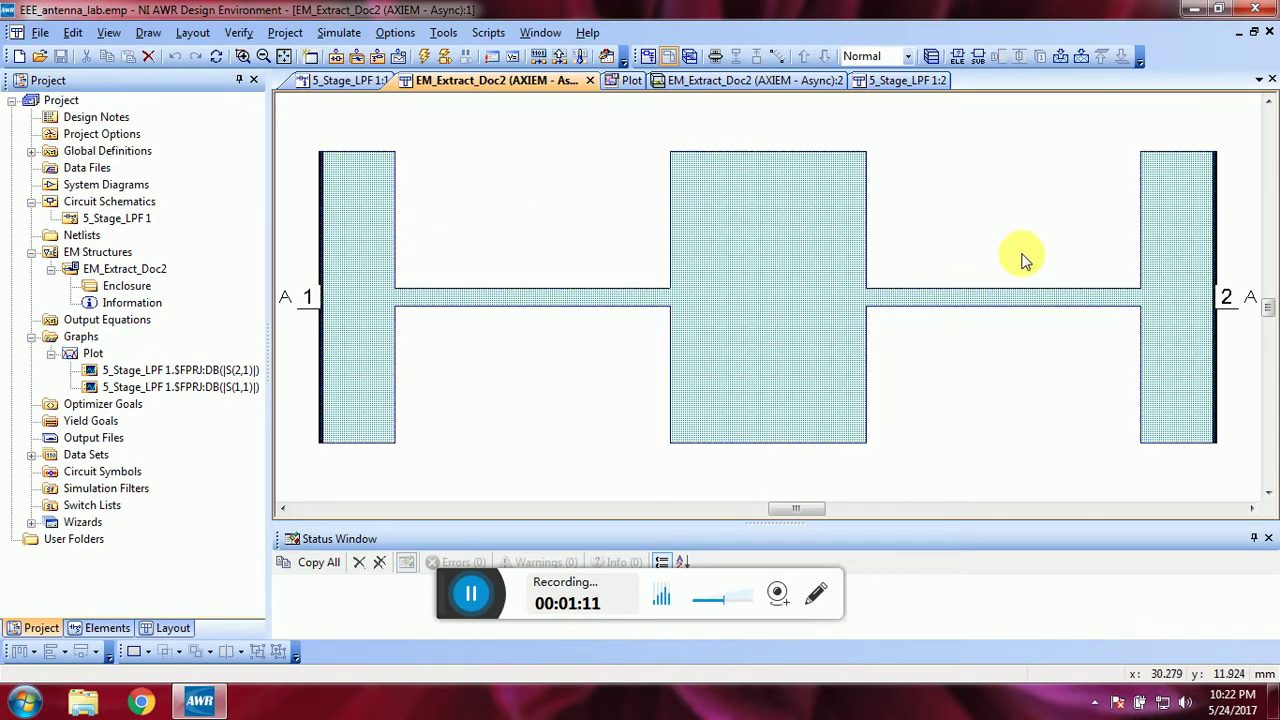
left_click(493, 180)
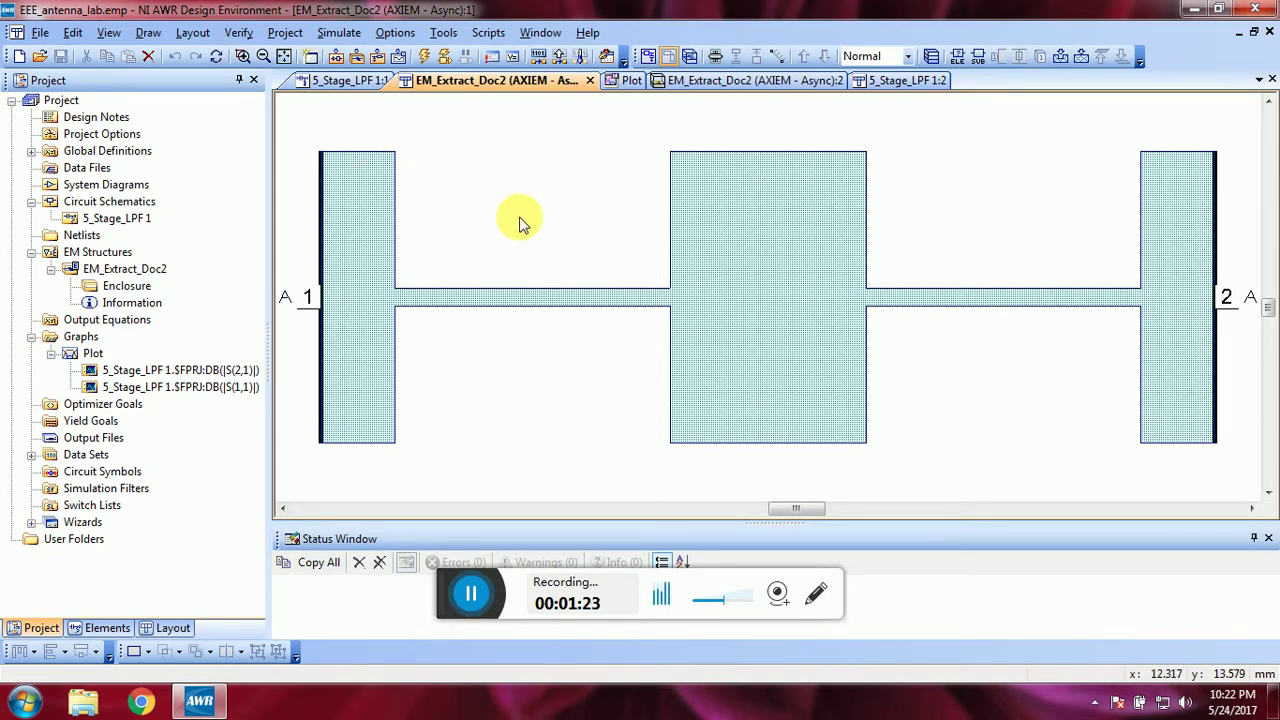
Create a new schematic under Circuit Schematics with the default name Schematic 1
left_click(119, 204)
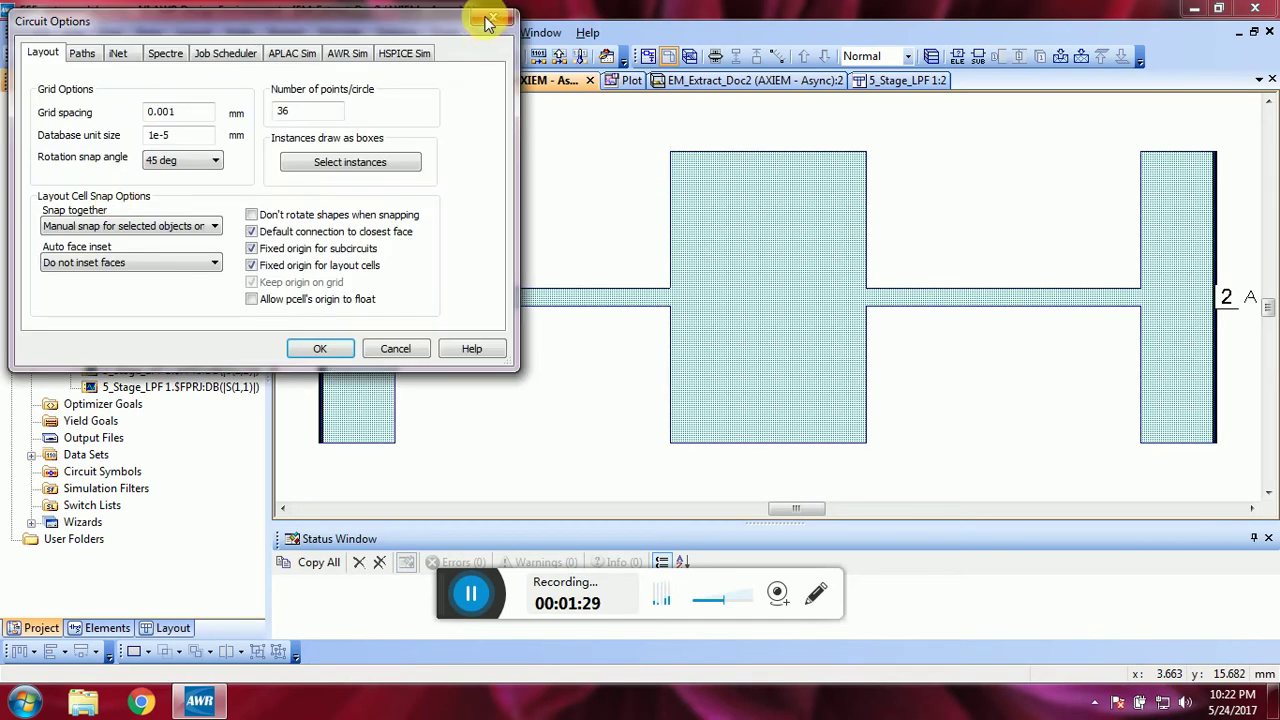
right_click(100, 201)
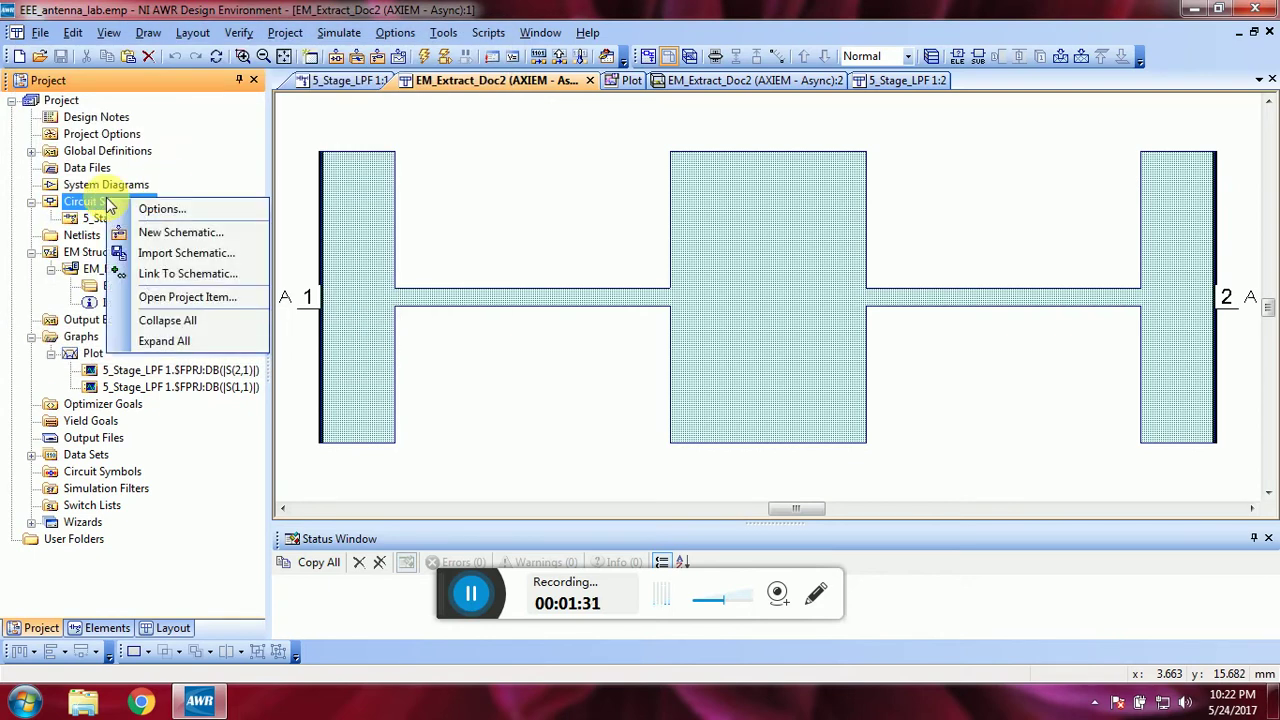
left_click(185, 232)
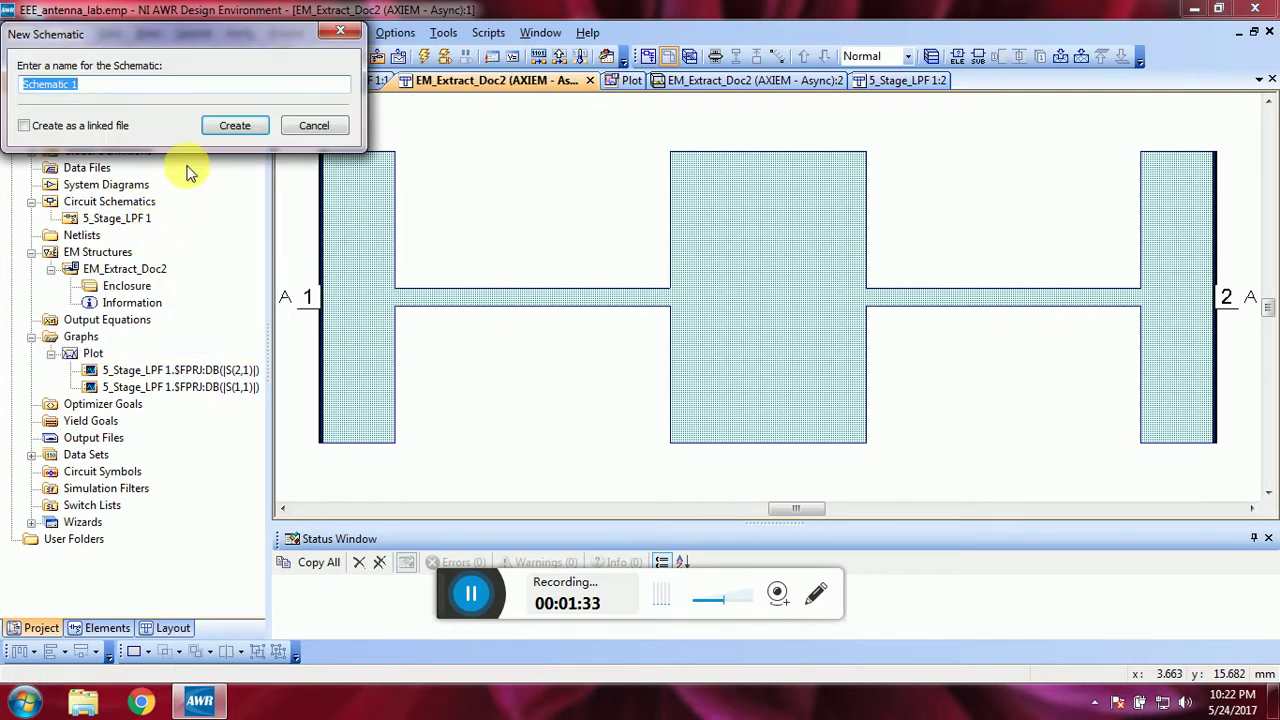
left_click(243, 127)
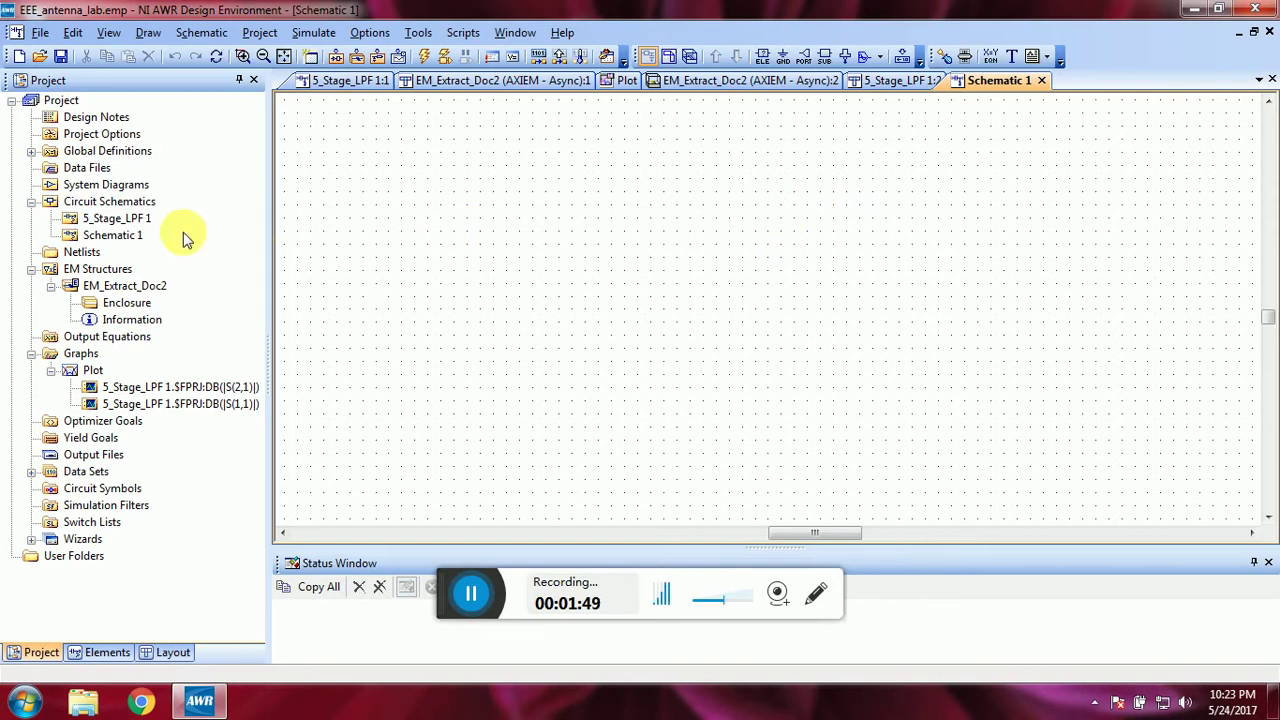
Reopen the 5_Stage_LPF 1 schematic, zoom in on sections TL1–TL5, and select Design Notes
double_click(118, 220)
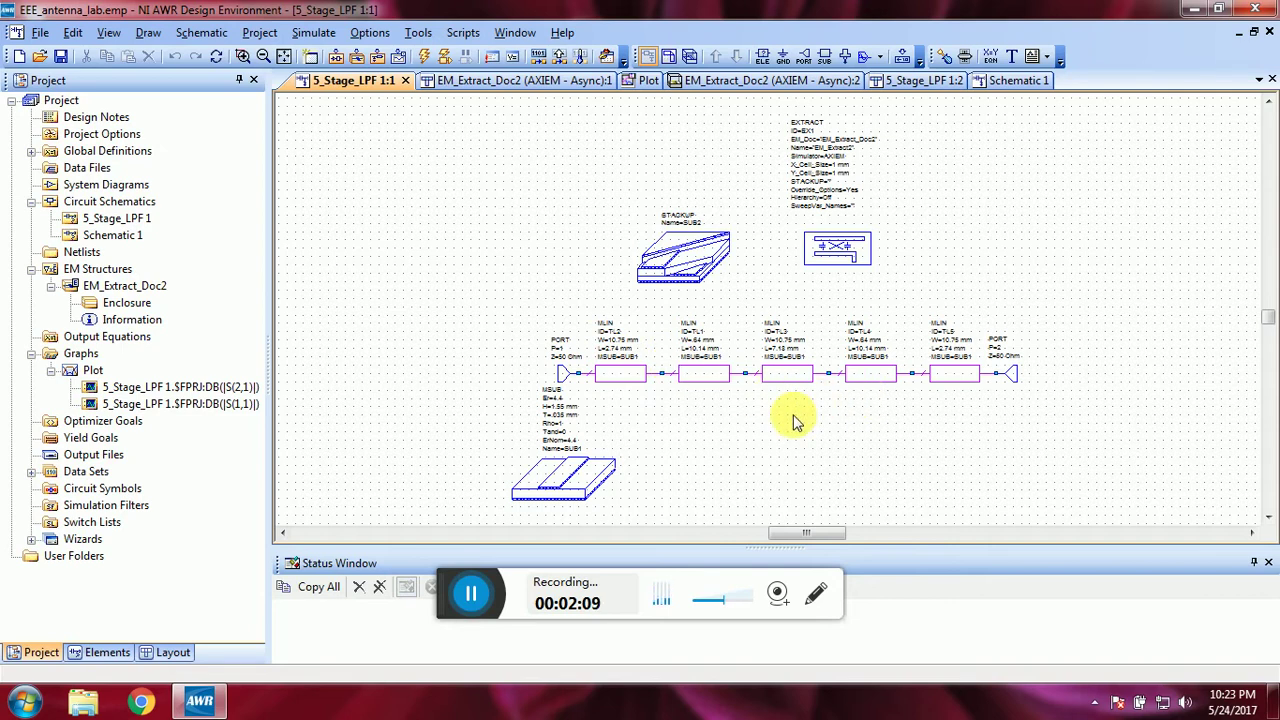
scroll(792, 421, "up", 2)
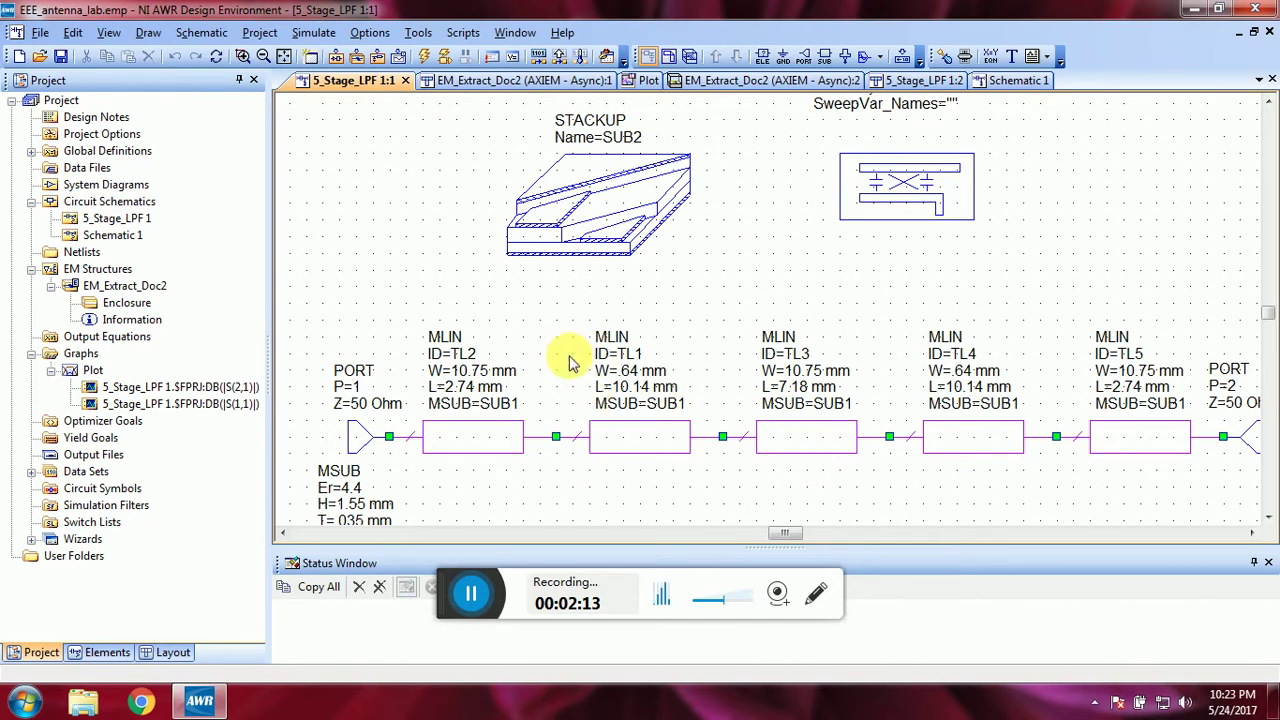
left_click(111, 121)
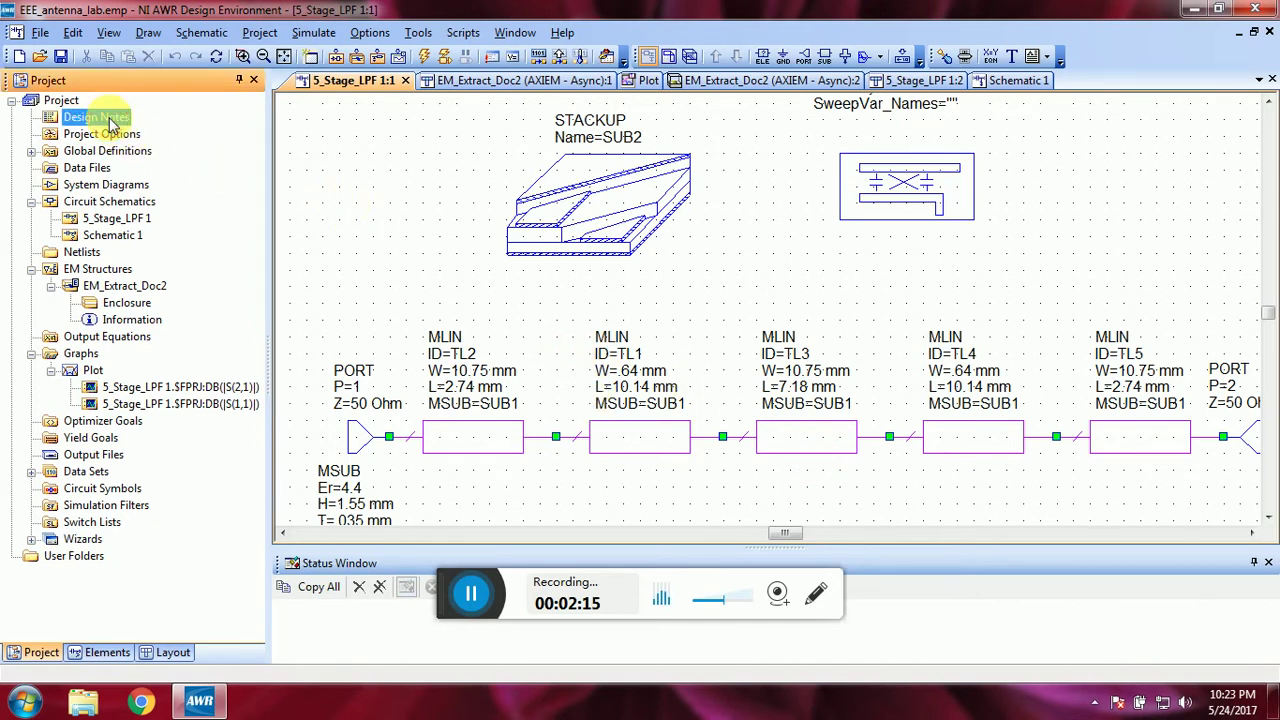
Open the Design Notes page and delete a stray typed character
double_click(111, 121)
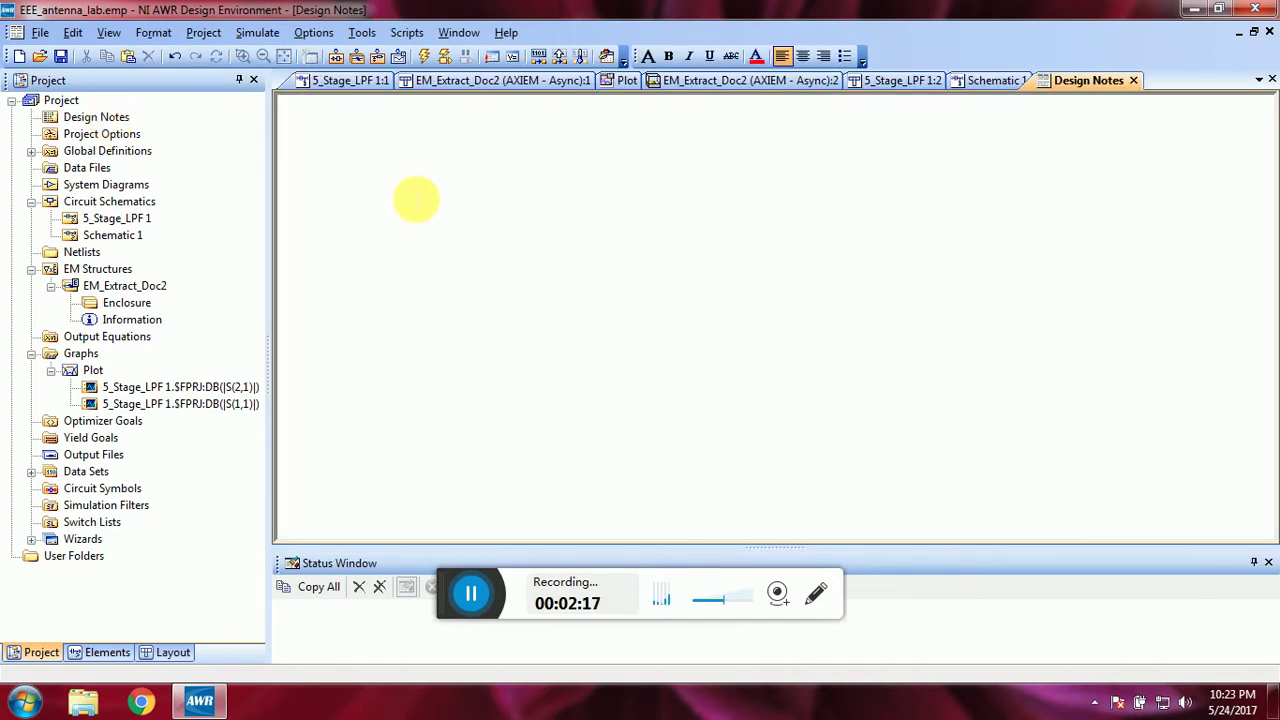
type("c")
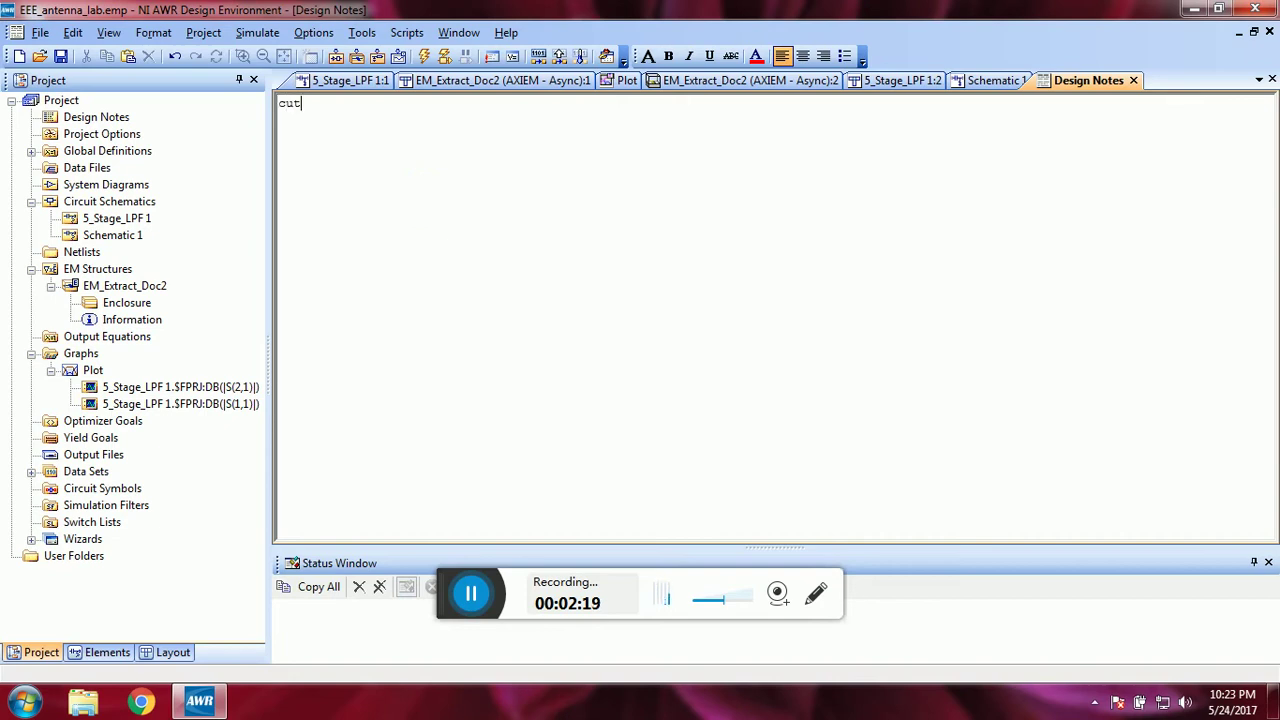
key("BackSpace")
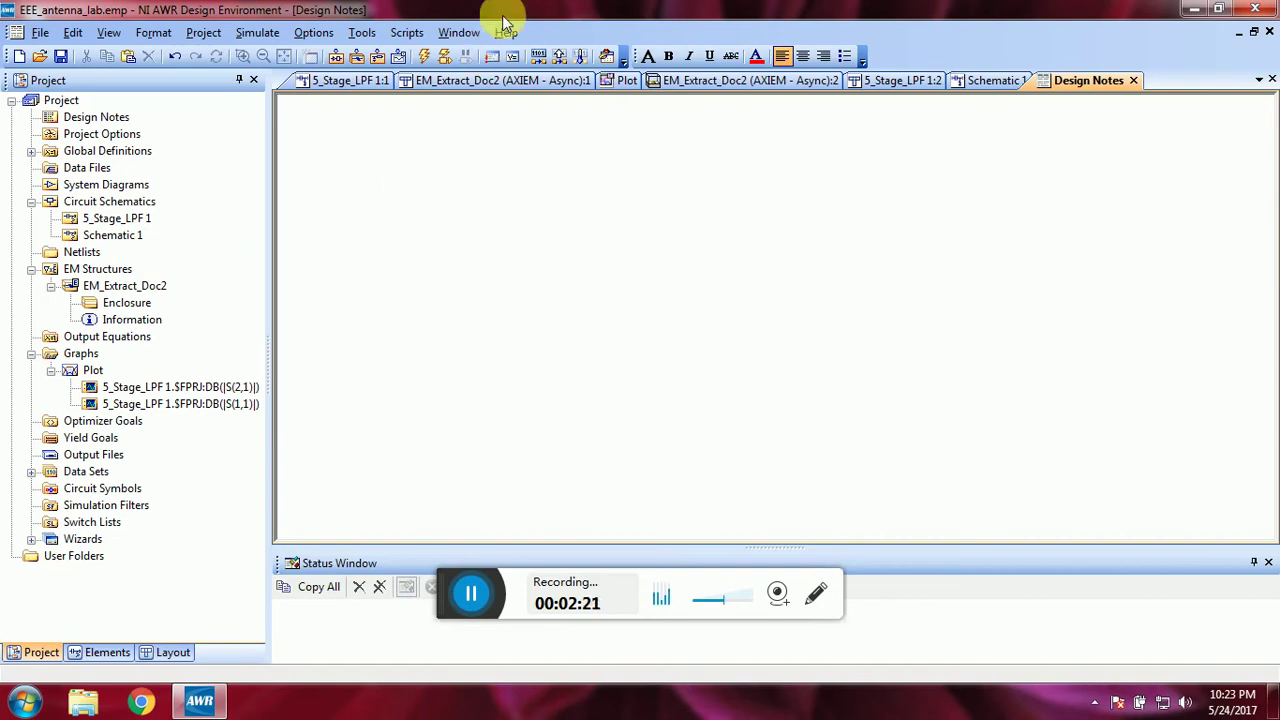
Set the Design Notes font to Courier New Regular, size 20
left_click(648, 57)
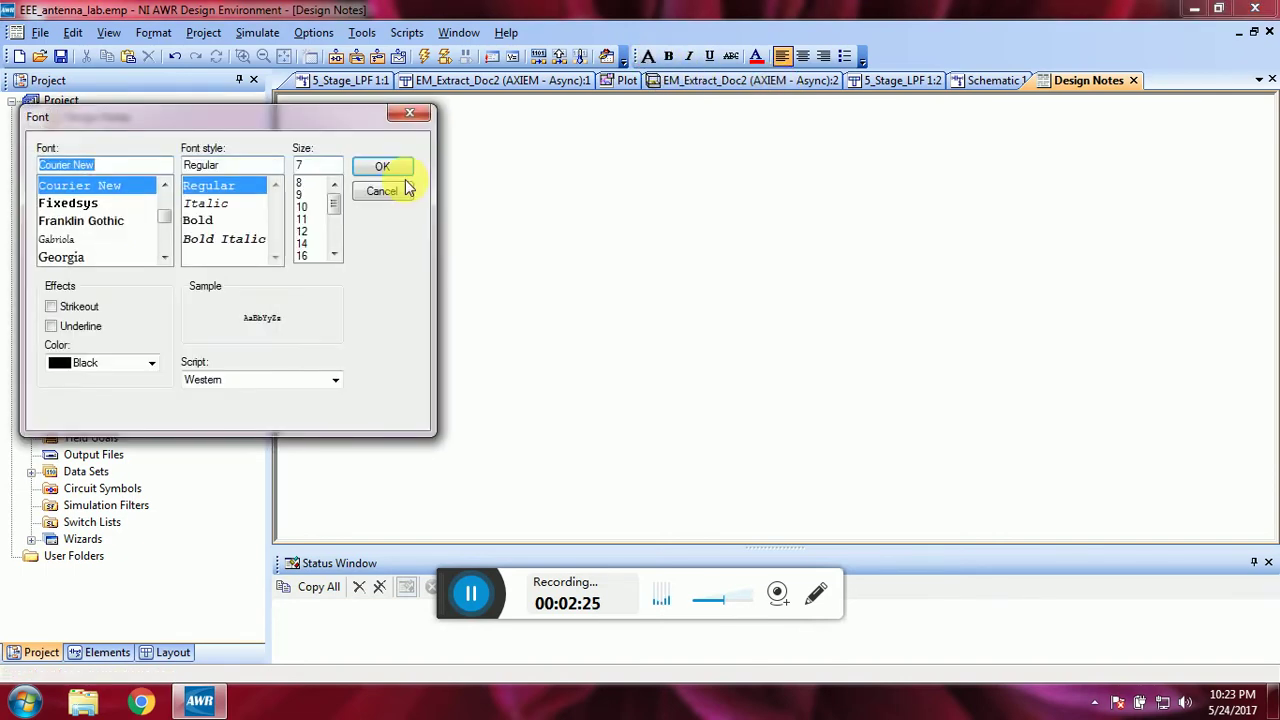
left_click(310, 231)
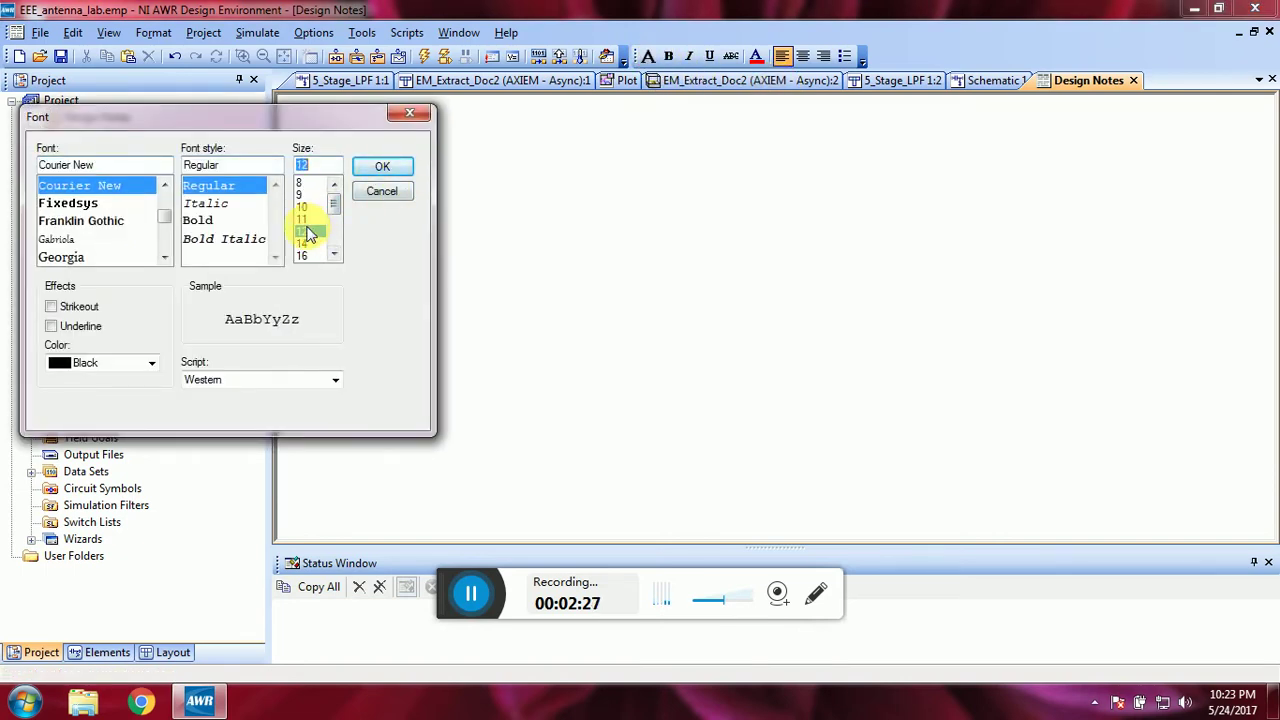
left_click(306, 243)
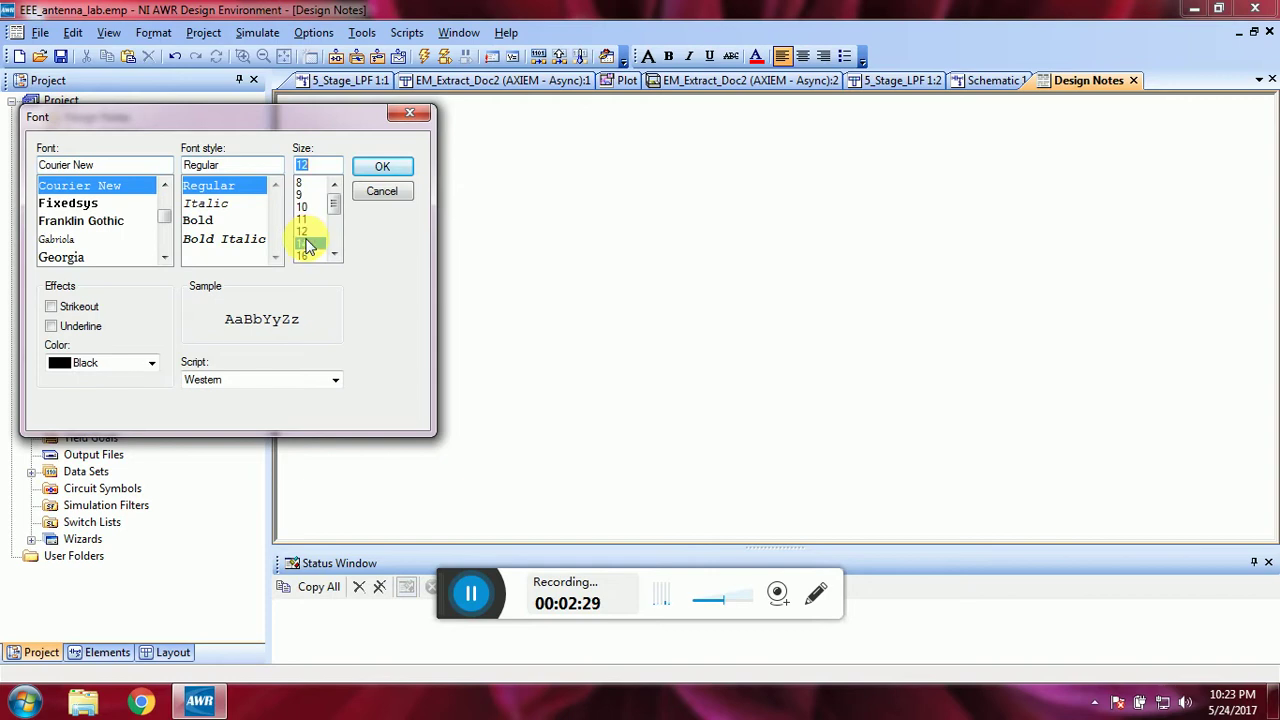
left_click(382, 167)
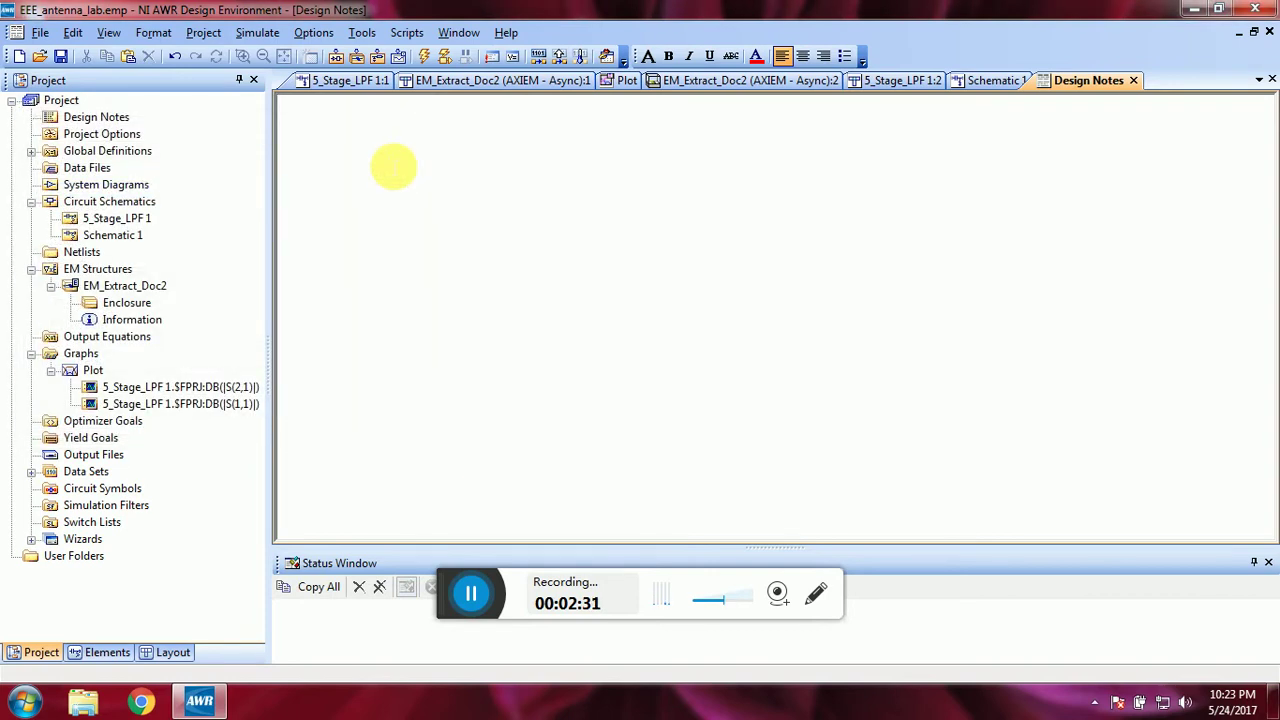
left_click(648, 57)
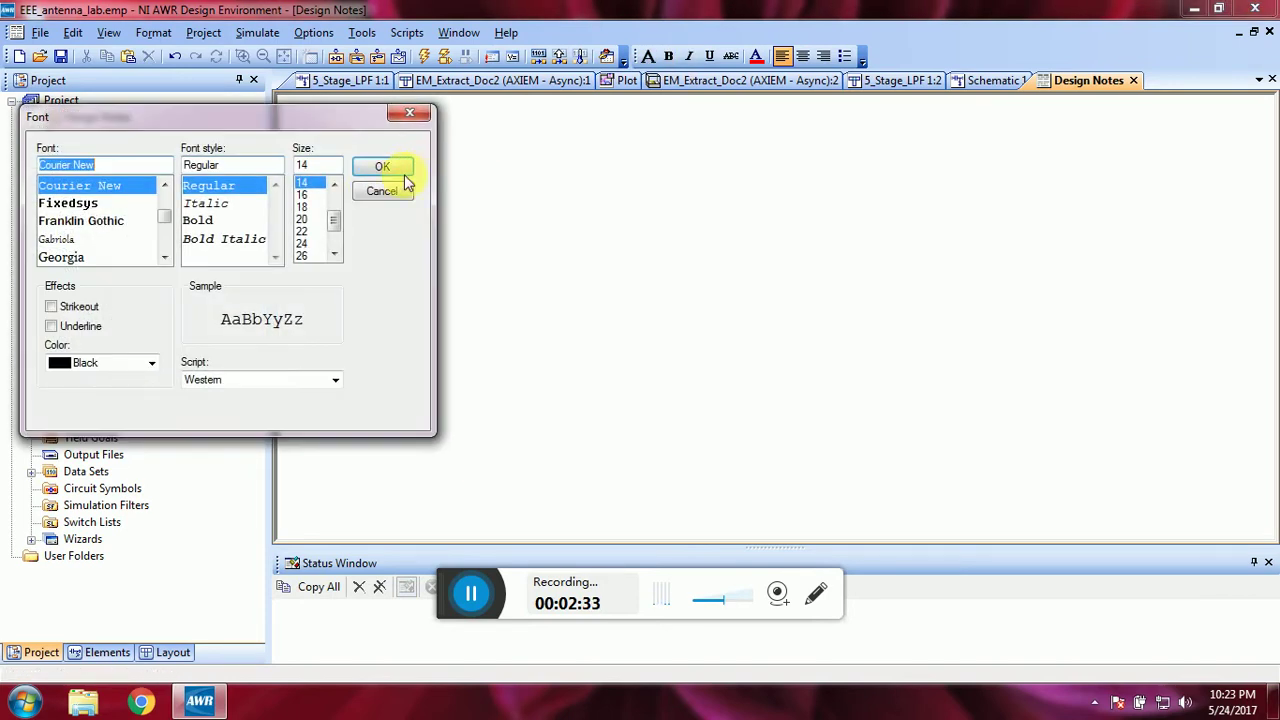
left_click(306, 220)
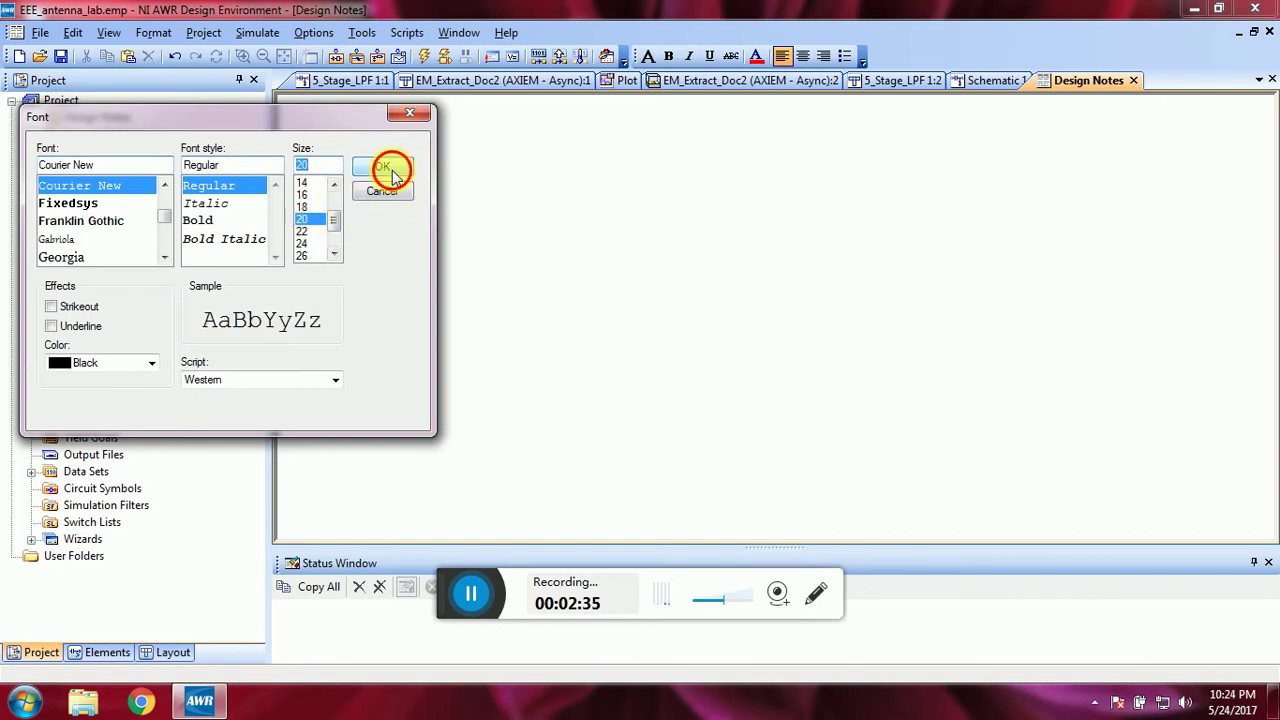
left_click(384, 167)
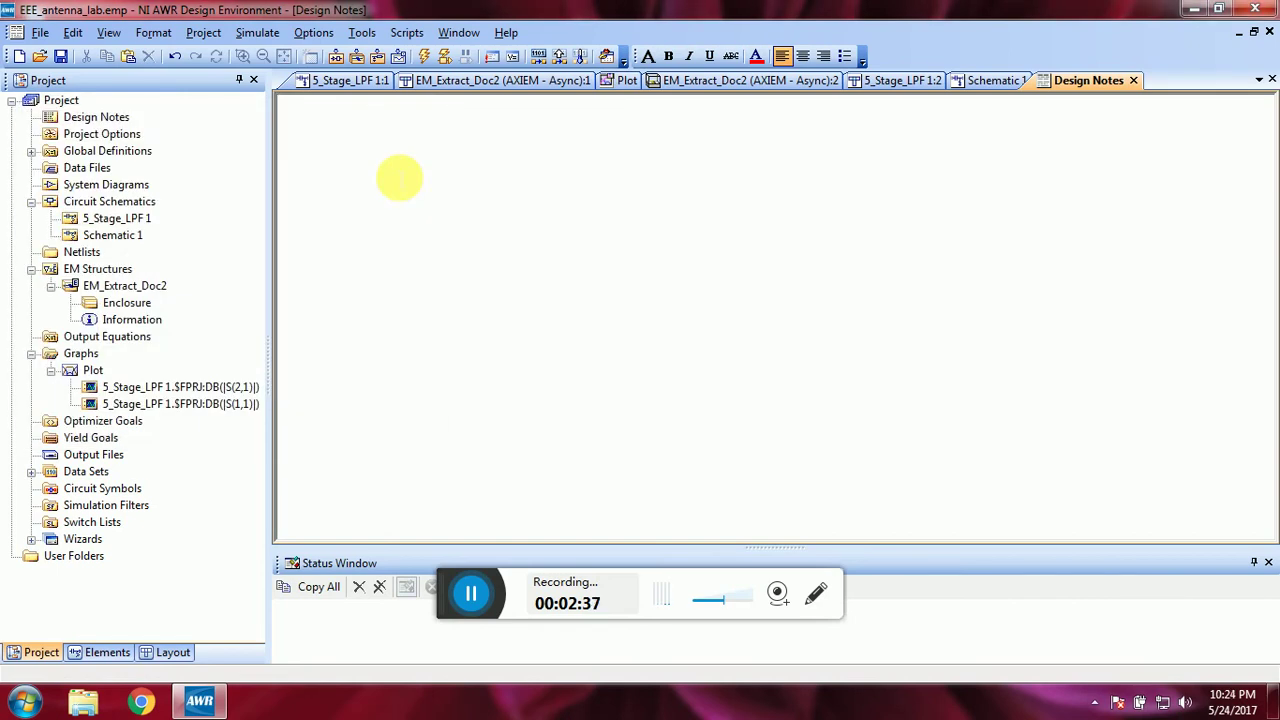
Write the first spec line '3db cut off frequency of 2Ghz', correcting typos
type("it h")
key("BackSpace")
key("BackSpace")
key("BackSpace")
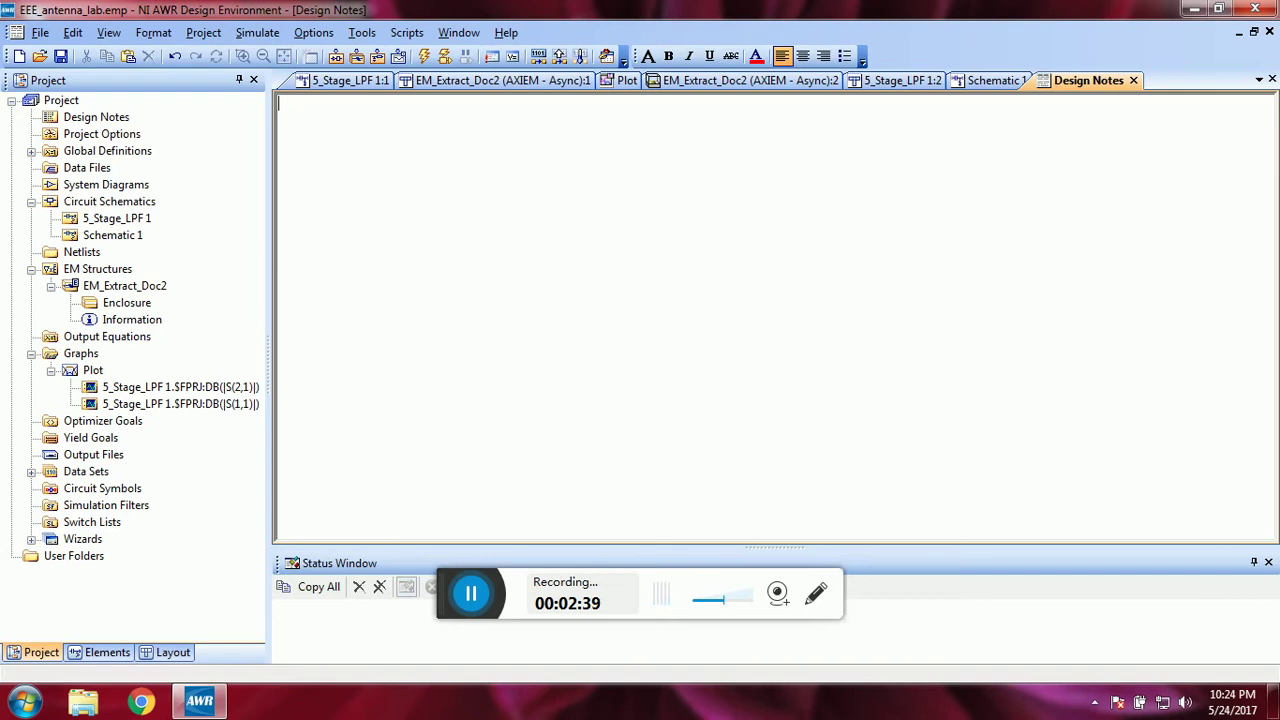
type("3")
type("db cut ")
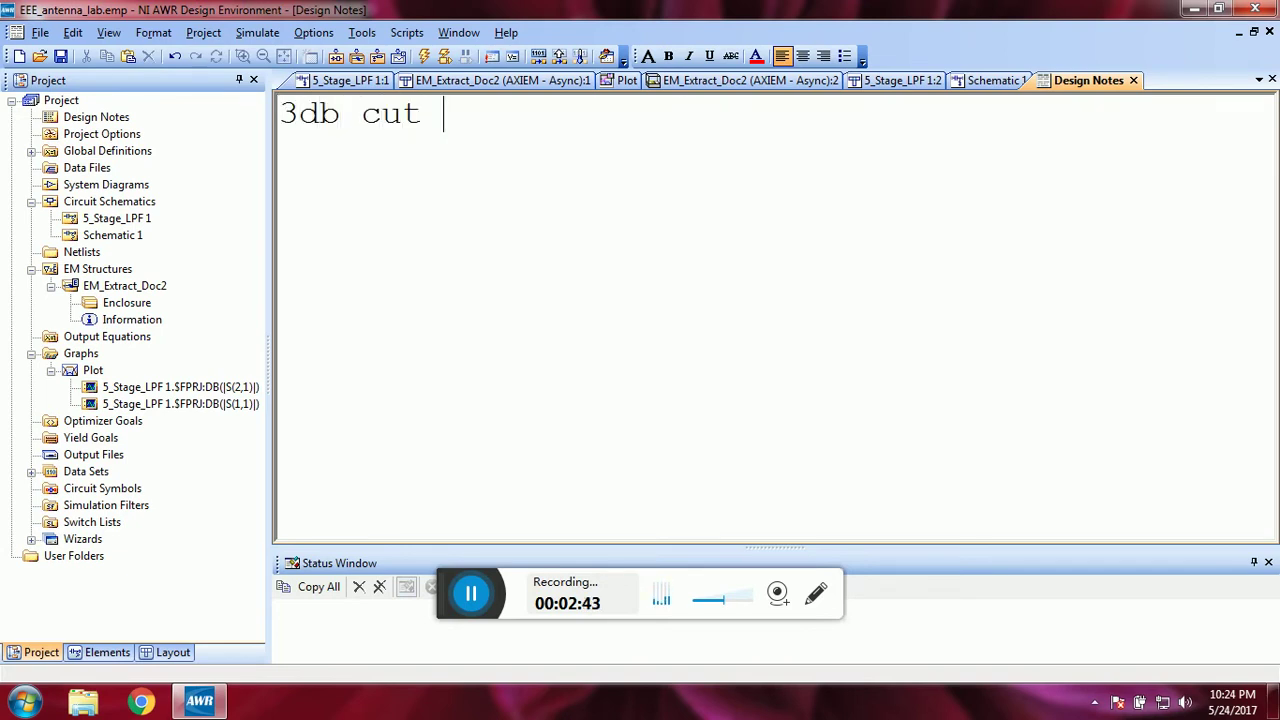
type("off fe")
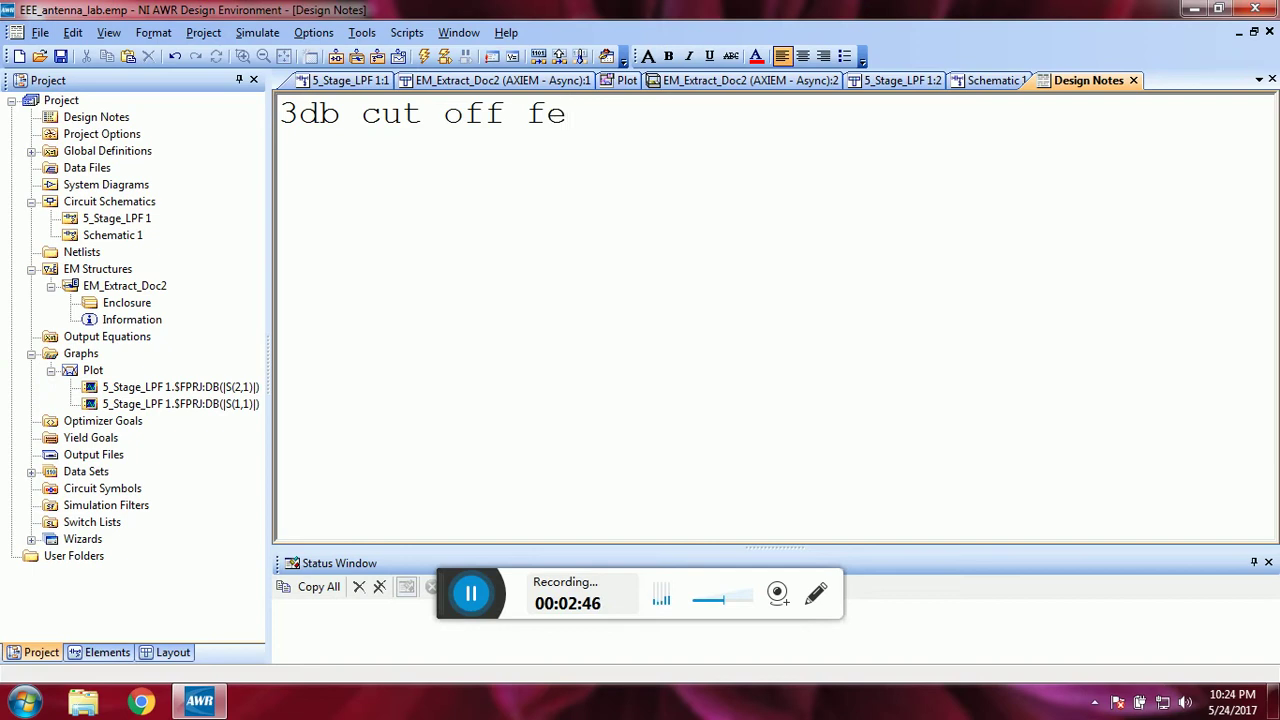
key("BackSpace")
type("requency o")
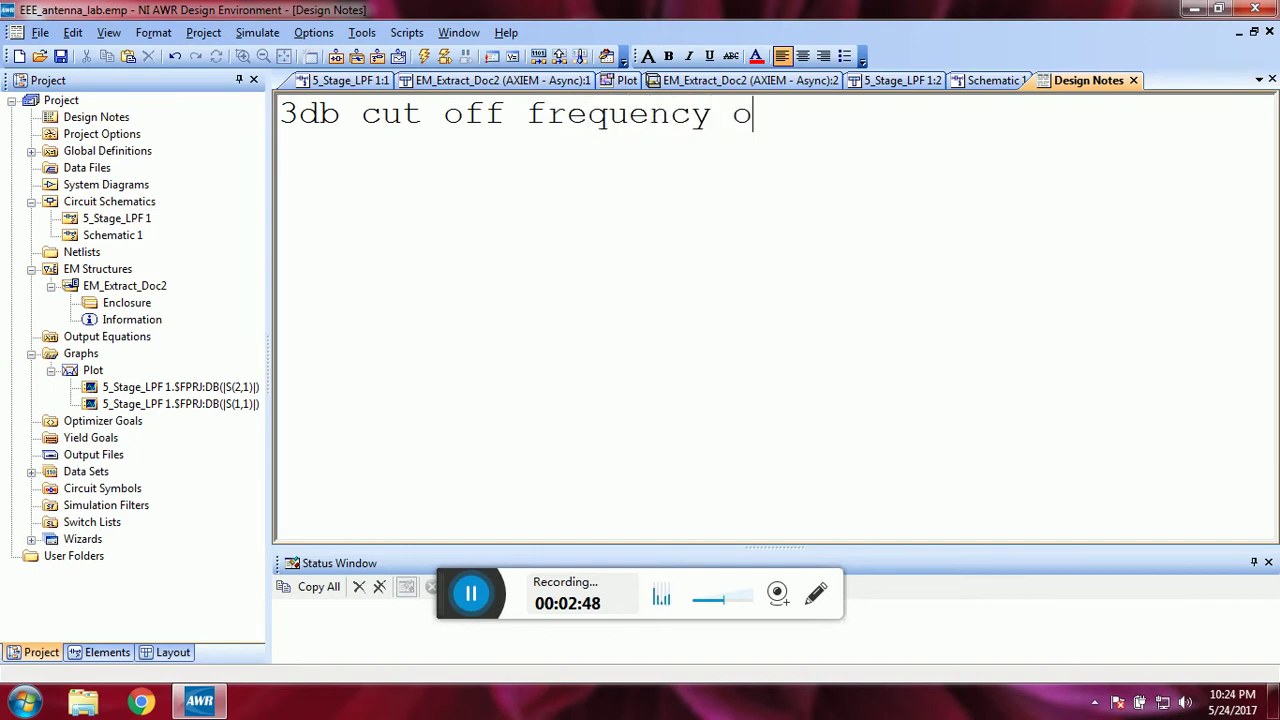
type("f 2gh")
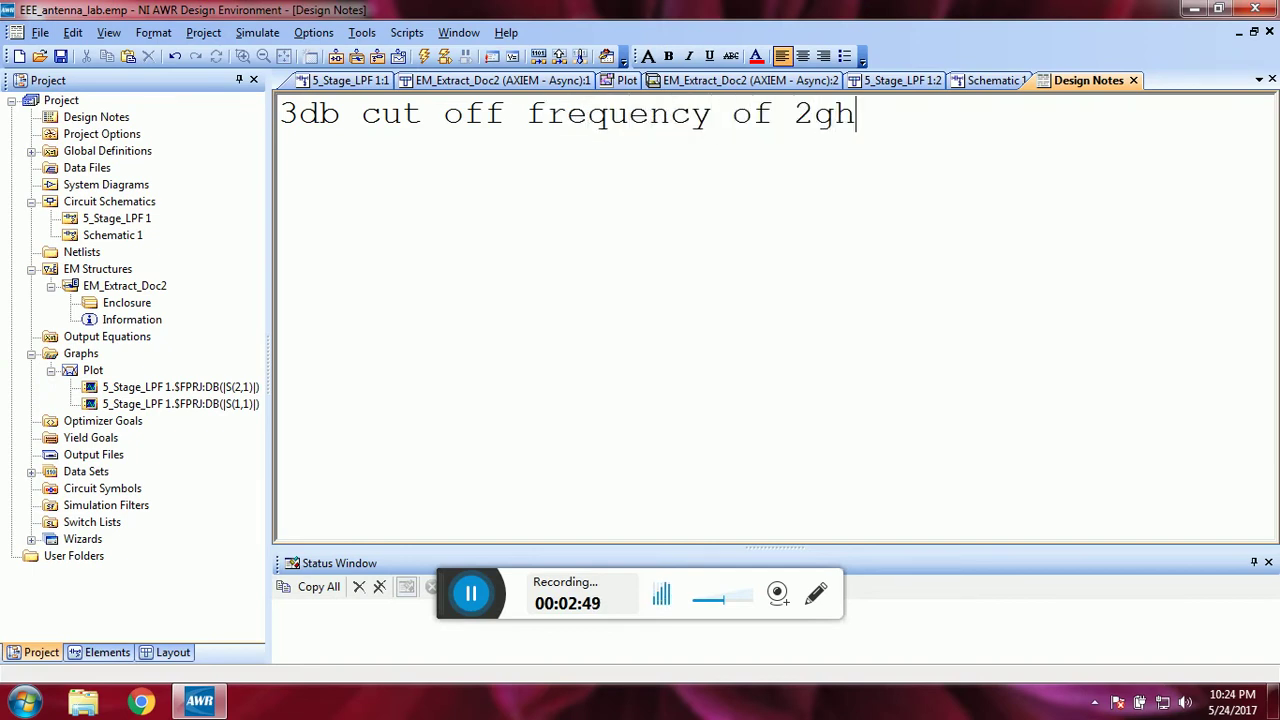
key("BackSpace")
key("BackSpace")
type("ghz")
key("Left")
key("BackSpace")
type("G")
key("Right")
key("Right")
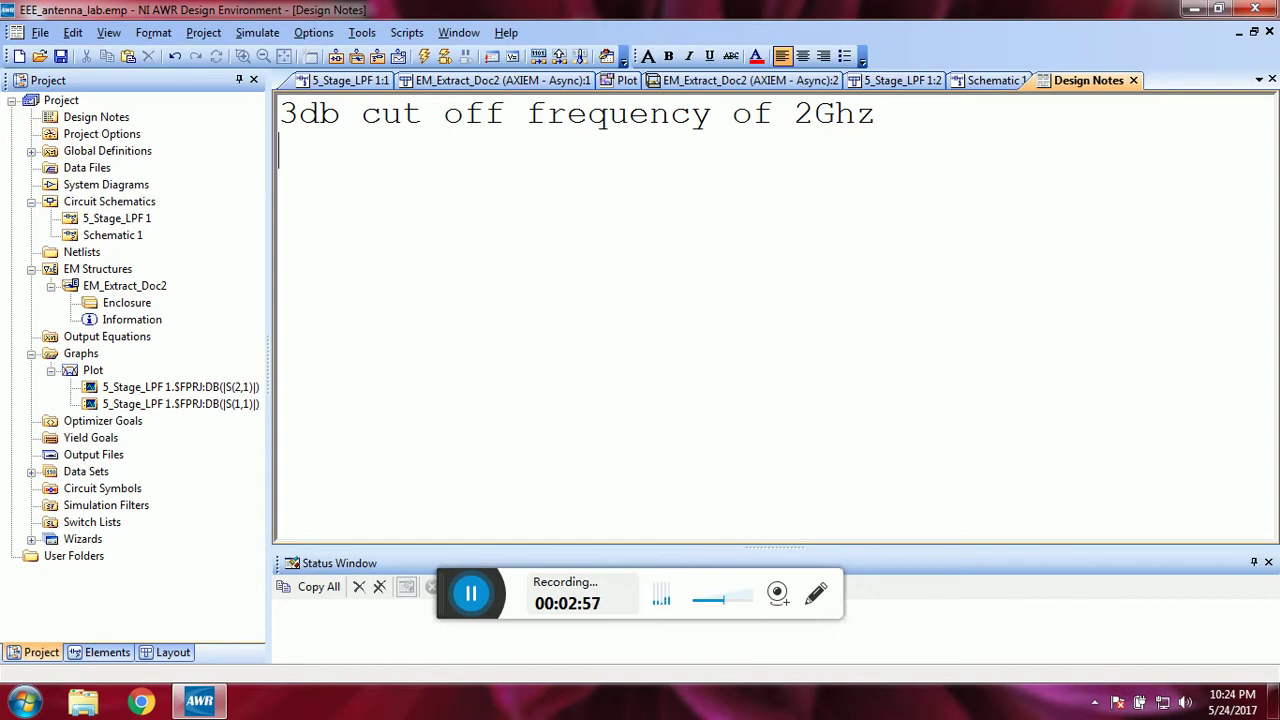
Add the second spec line '>15db at 3Ghz' and return to the 5_Stage_LPF 1 schematic
type("15")
type("db")
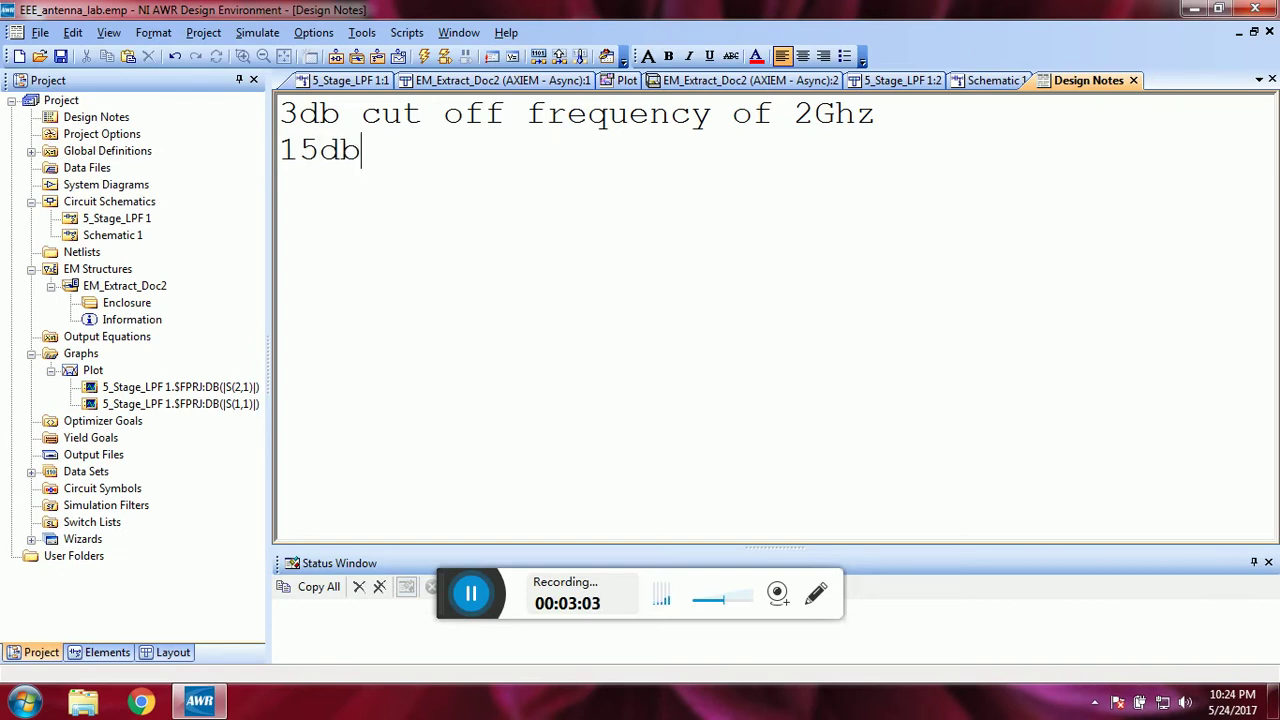
key("BackSpace")
key("BackSpace")
type("db")
key("Left")
key("Left")
key("Left")
type(">")
key("Right")
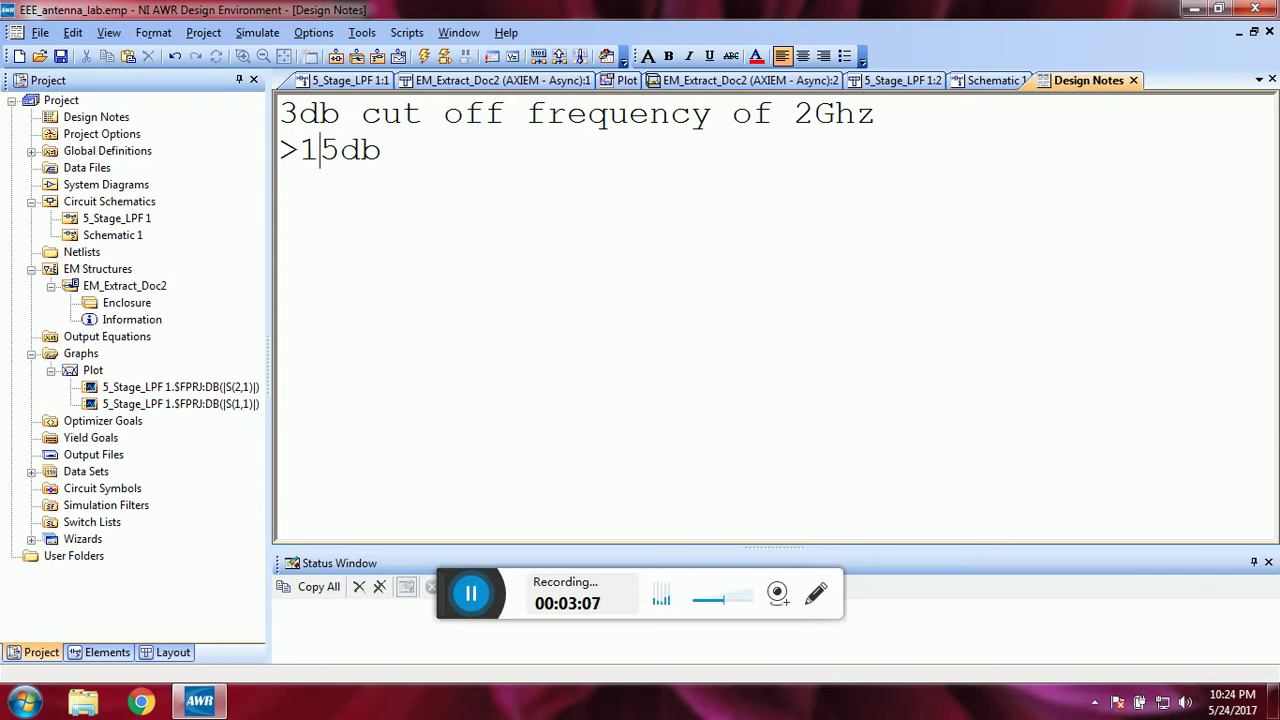
key("Right")
key("Right")
key("Right")
type("at 3Ghz")
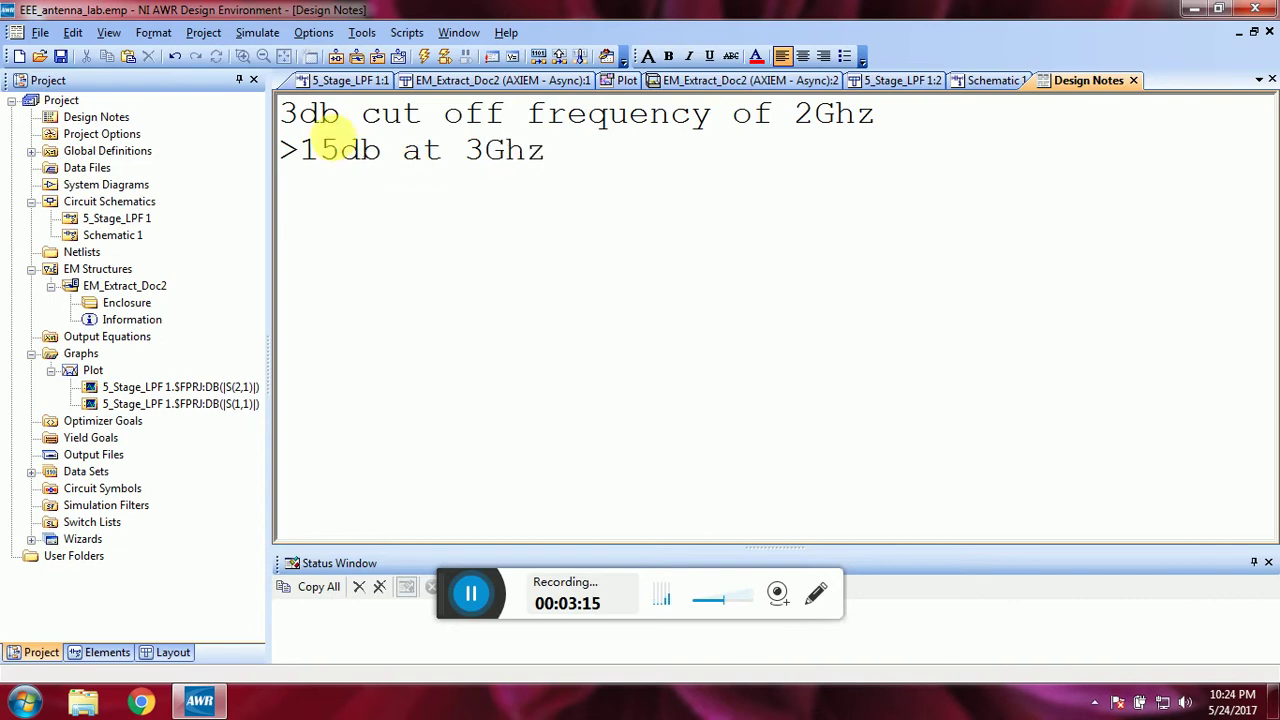
double_click(108, 218)
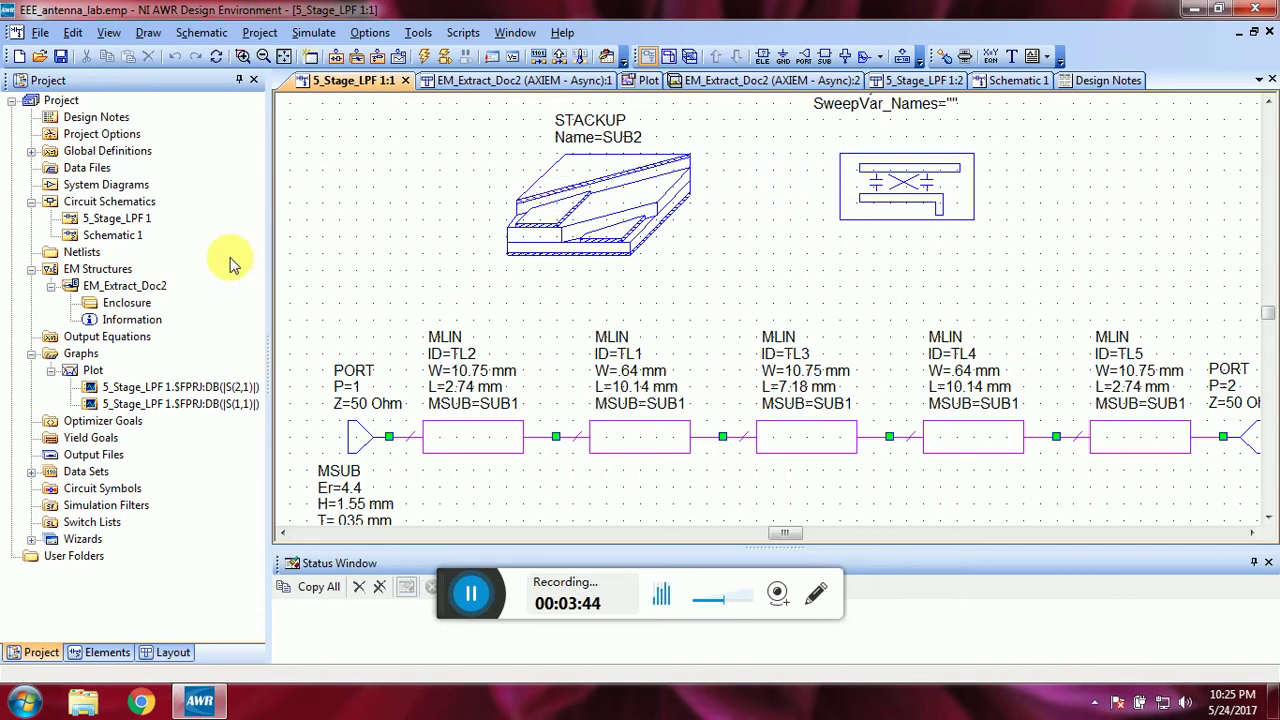
Select the Plot graph under Graphs in the Project tree
left_click(93, 372)
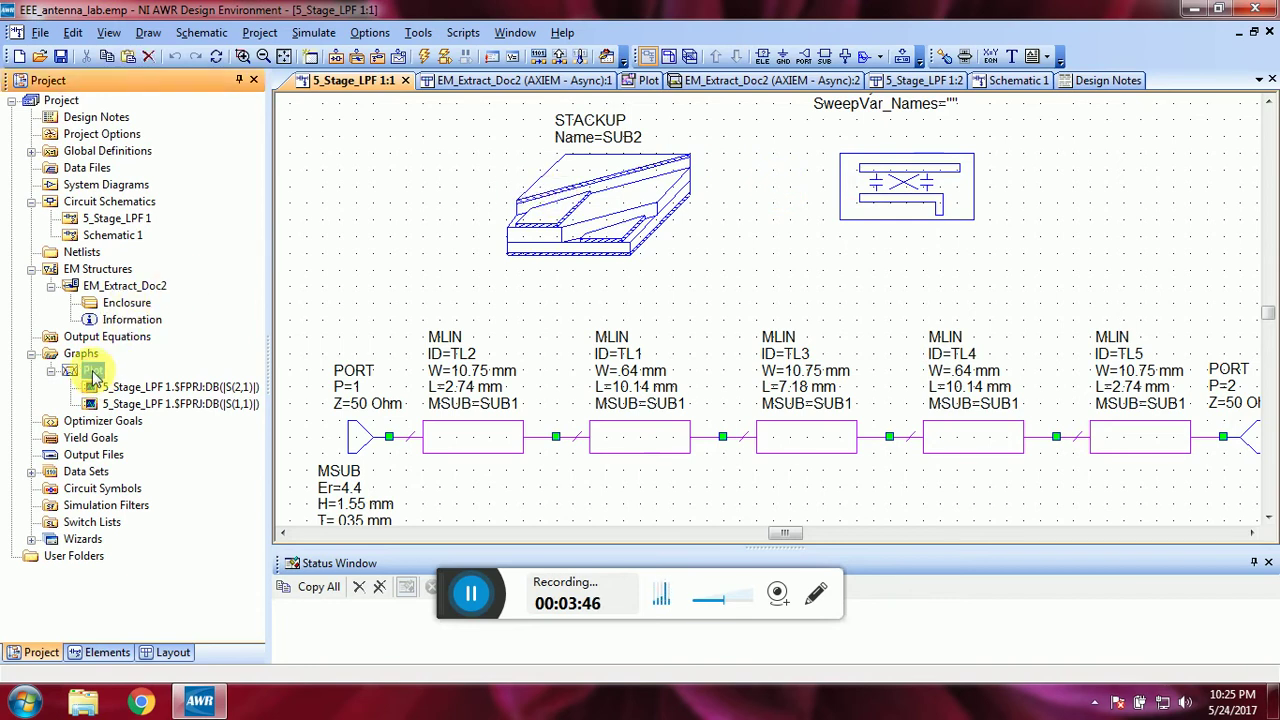
right_click(93, 372)
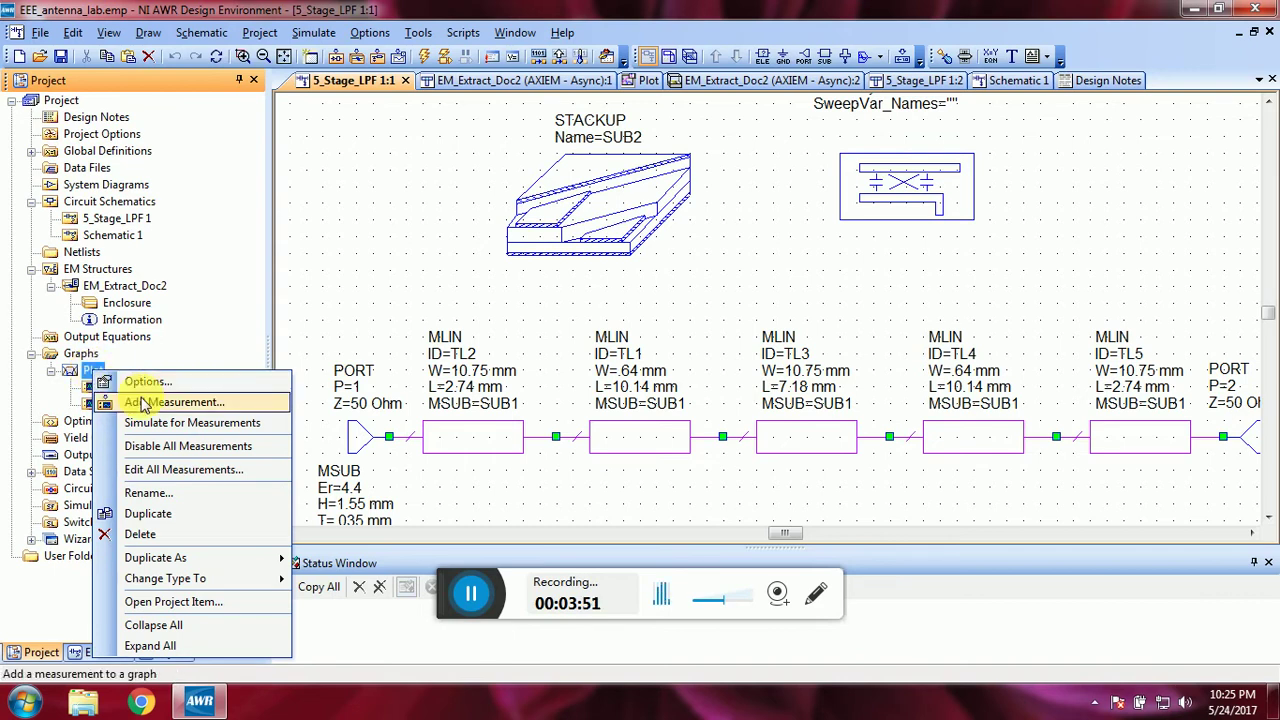
left_click(143, 401)
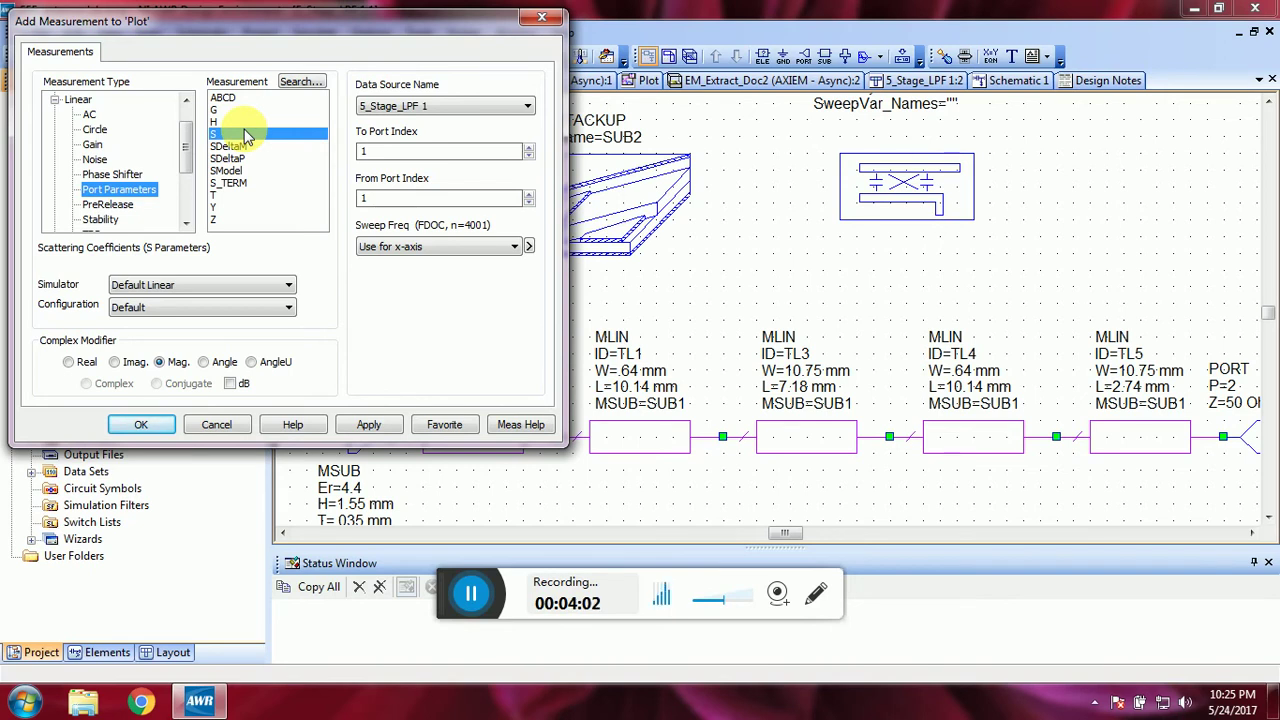
left_click(535, 24)
right_click(535, 24)
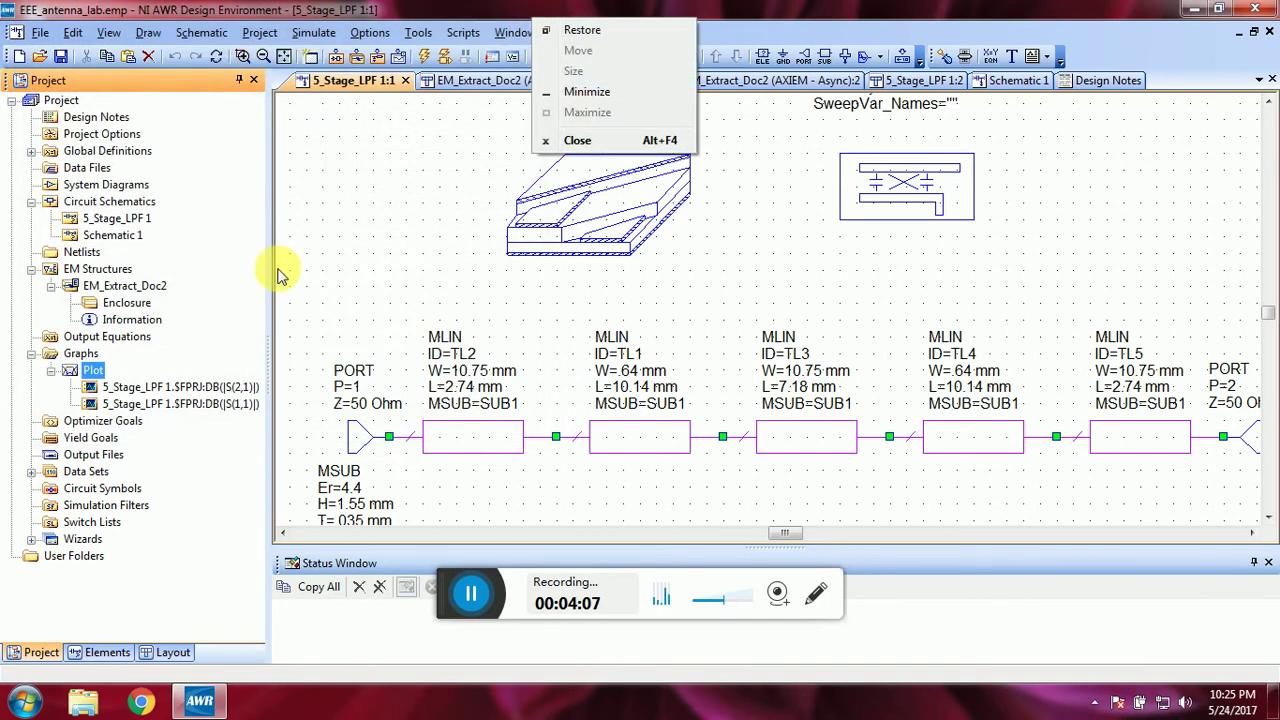
left_click(150, 386)
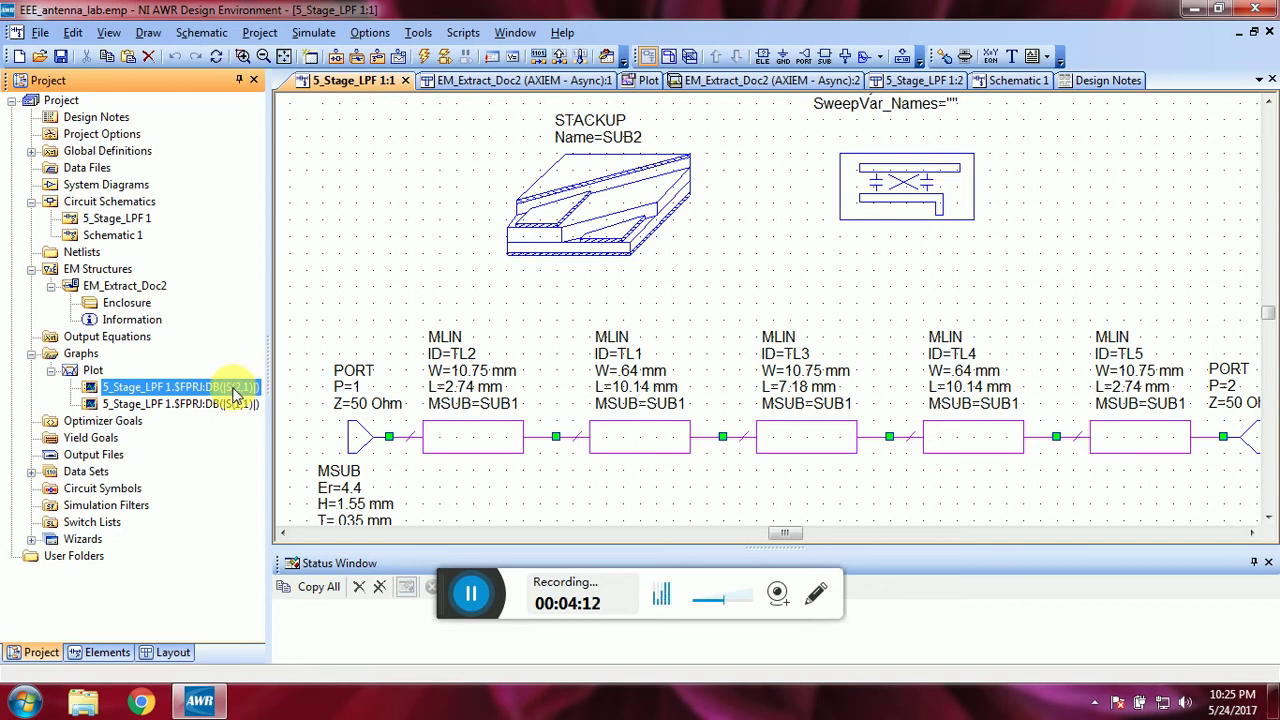
Select the S(1,1) measurement, run the simulation, and open the Plot graph
left_click(222, 412)
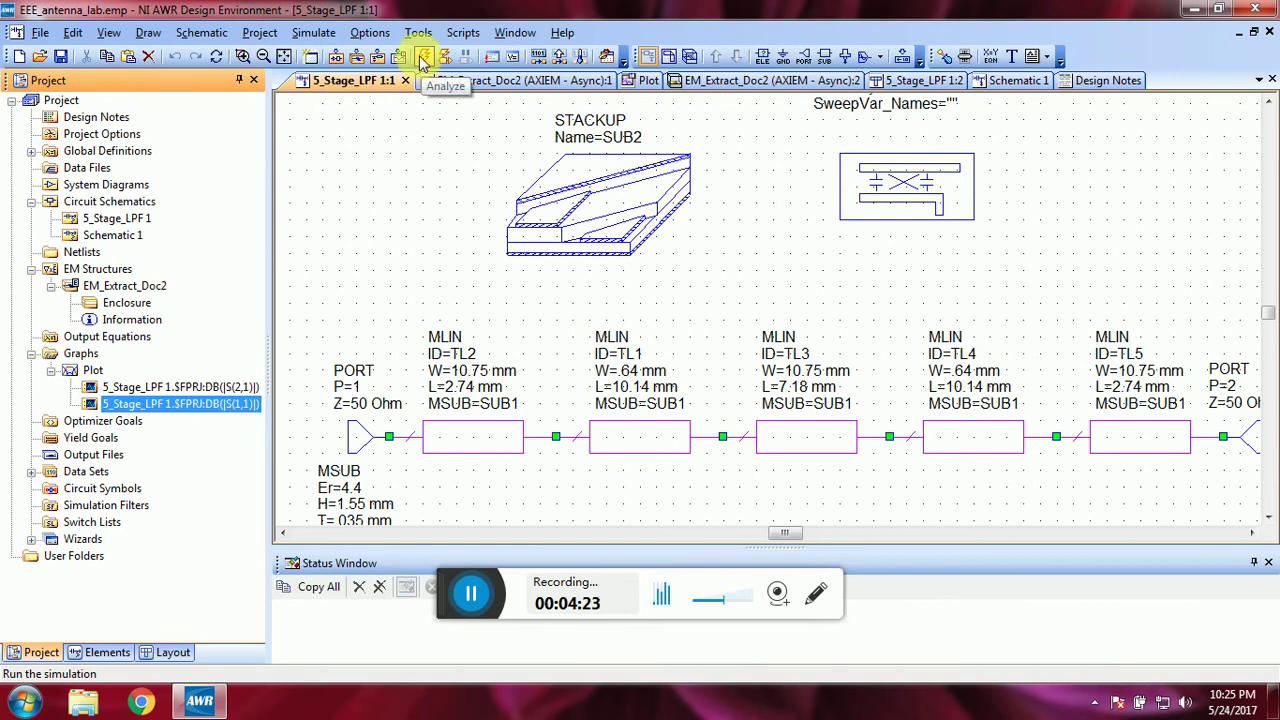
left_click(425, 60)
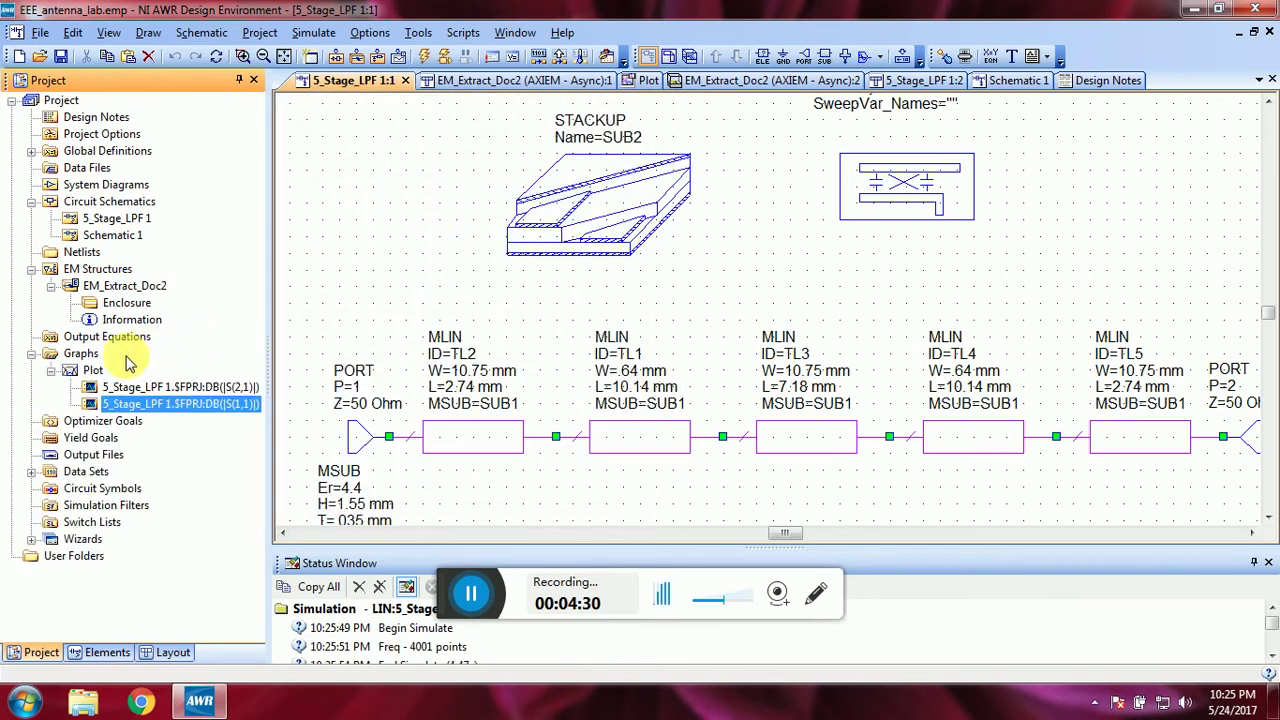
double_click(92, 371)
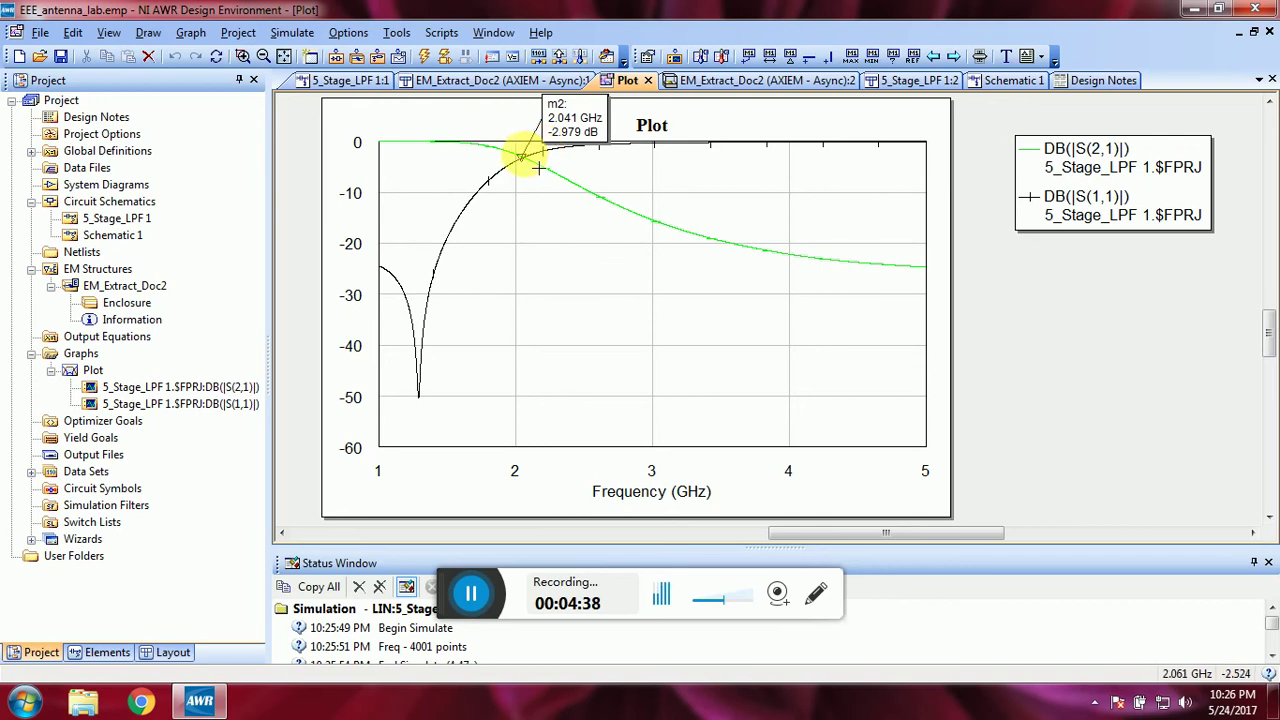
Drag marker m2 along S21 to read −3.023 dB at 2.045 GHz
left_click_drag(523, 157, 523, 162)
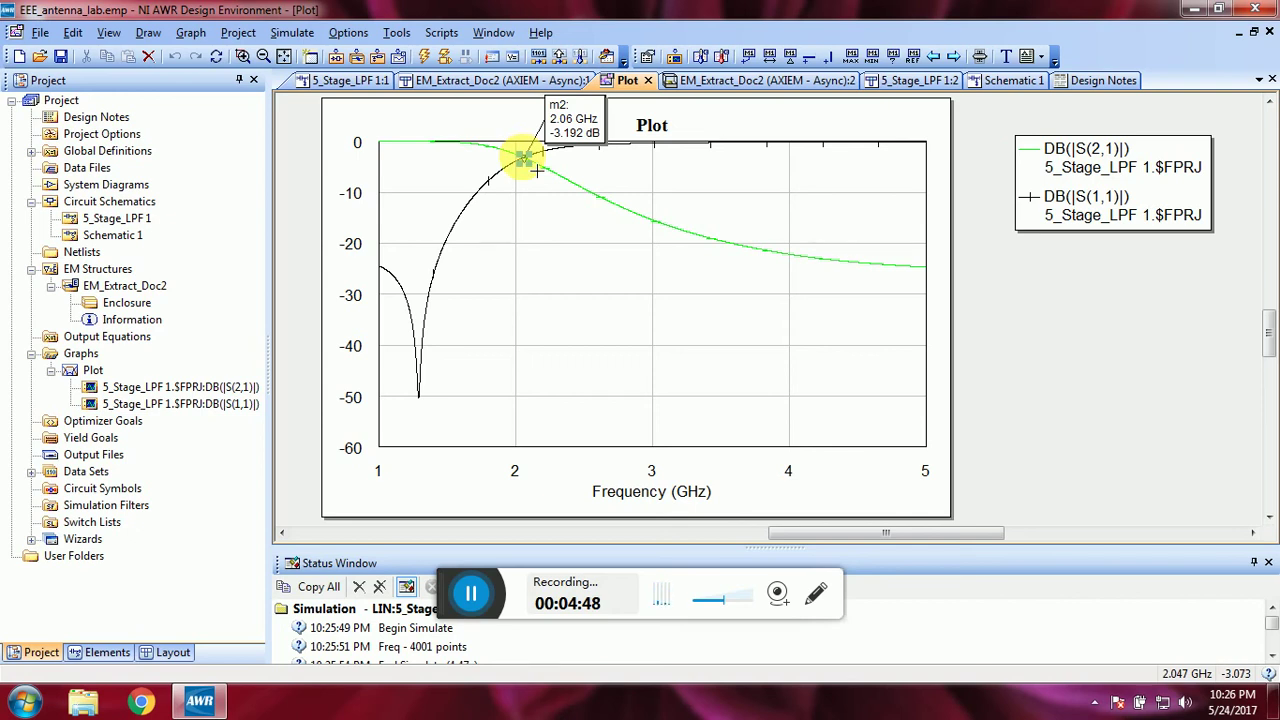
left_click_drag(523, 160, 520, 158)
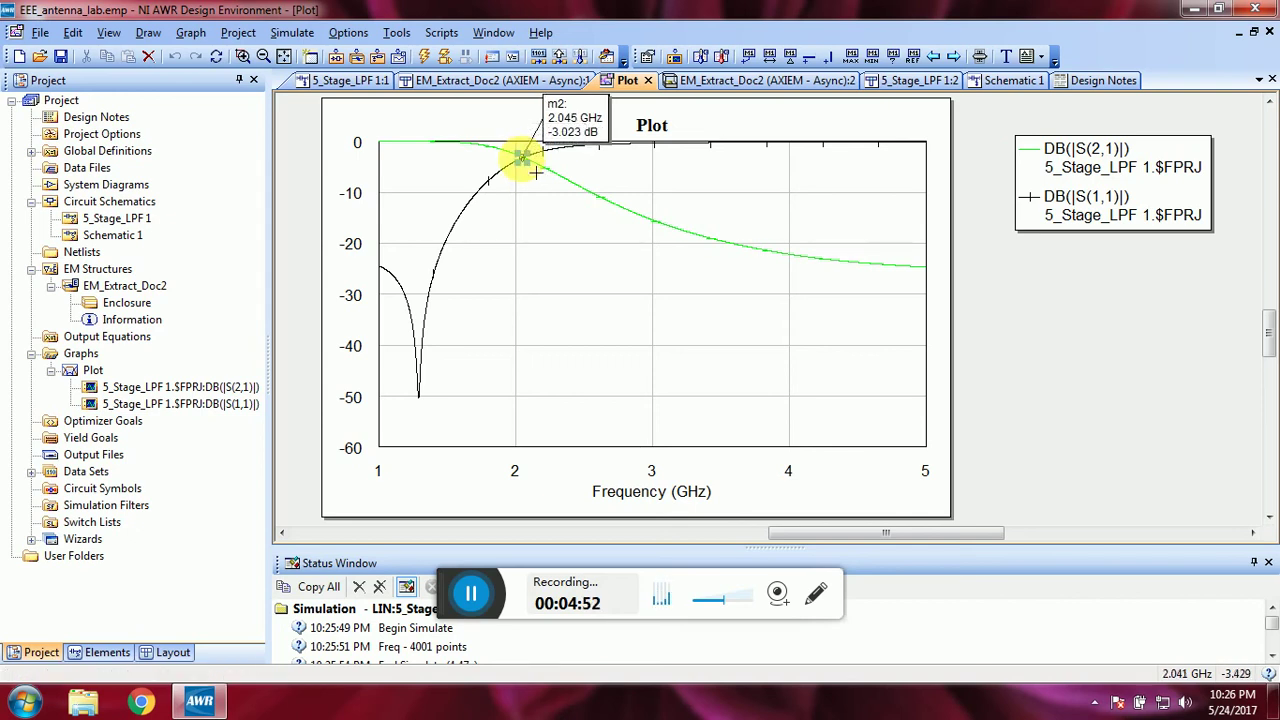
left_click(521, 157)
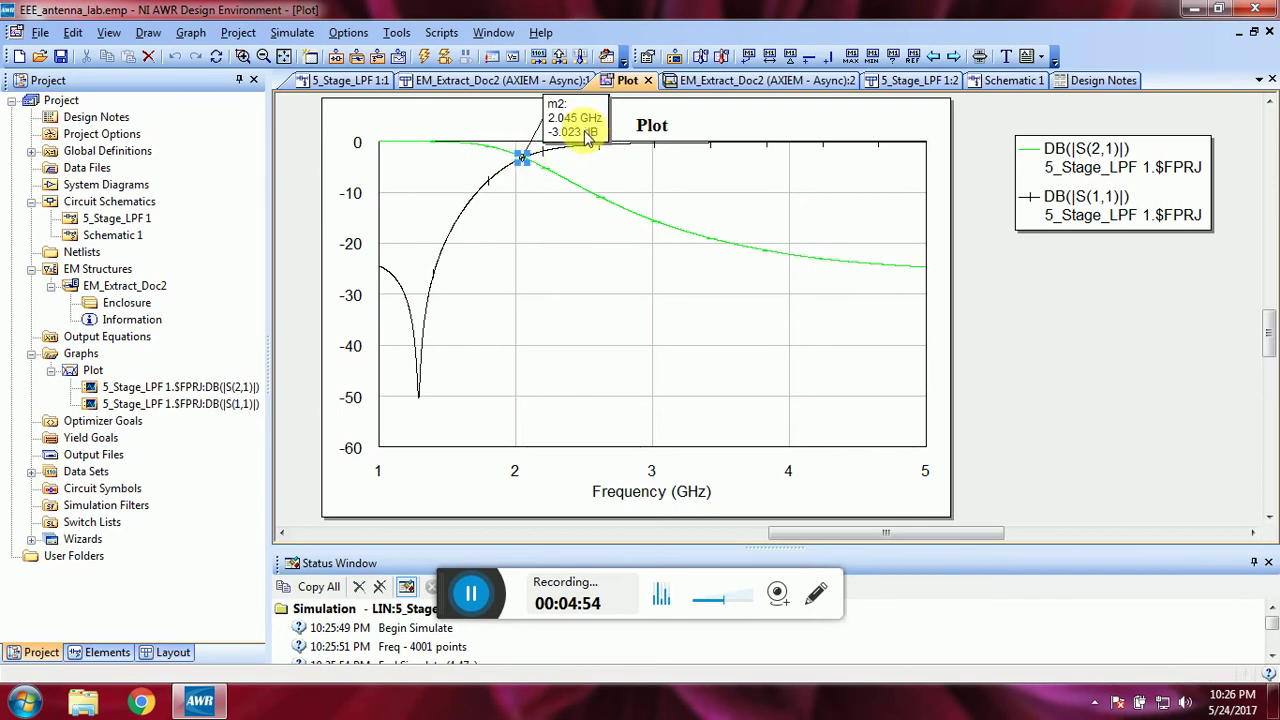
Place marker m2 on the S21 trace at 2.985 GHz, reading -15.27 dB
left_click_drag(521, 157, 652, 222)
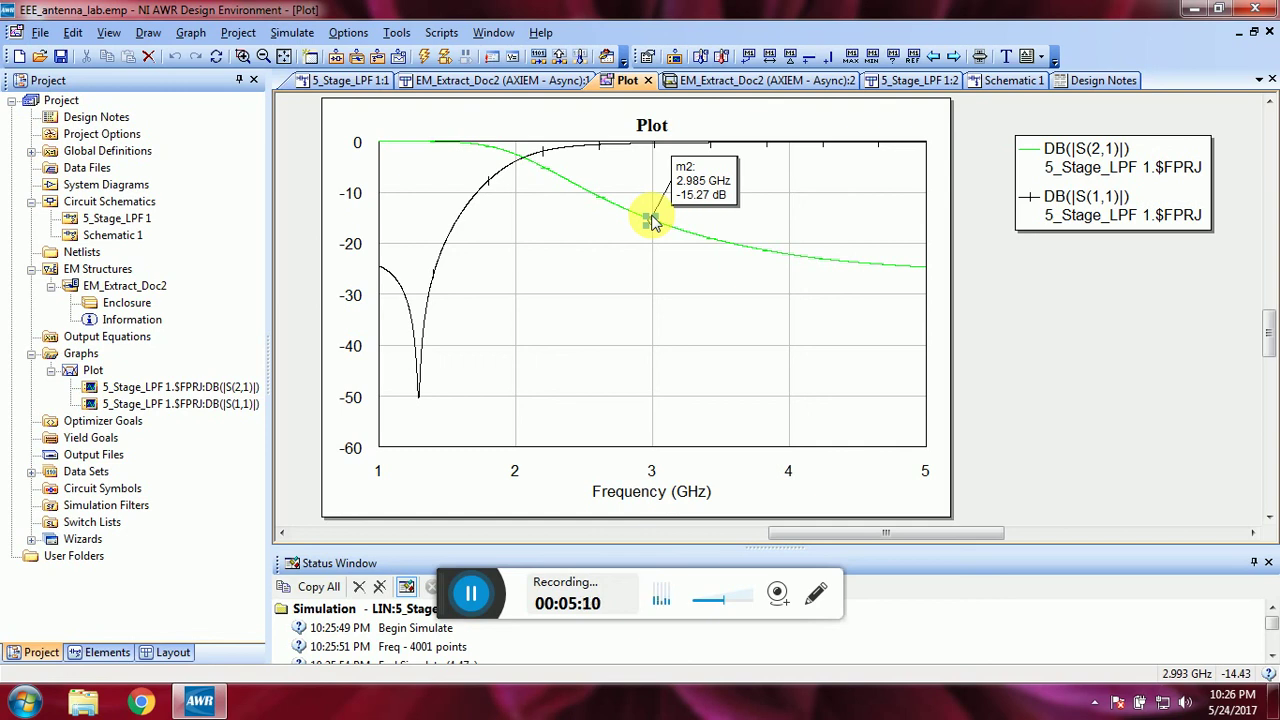
left_click(651, 222)
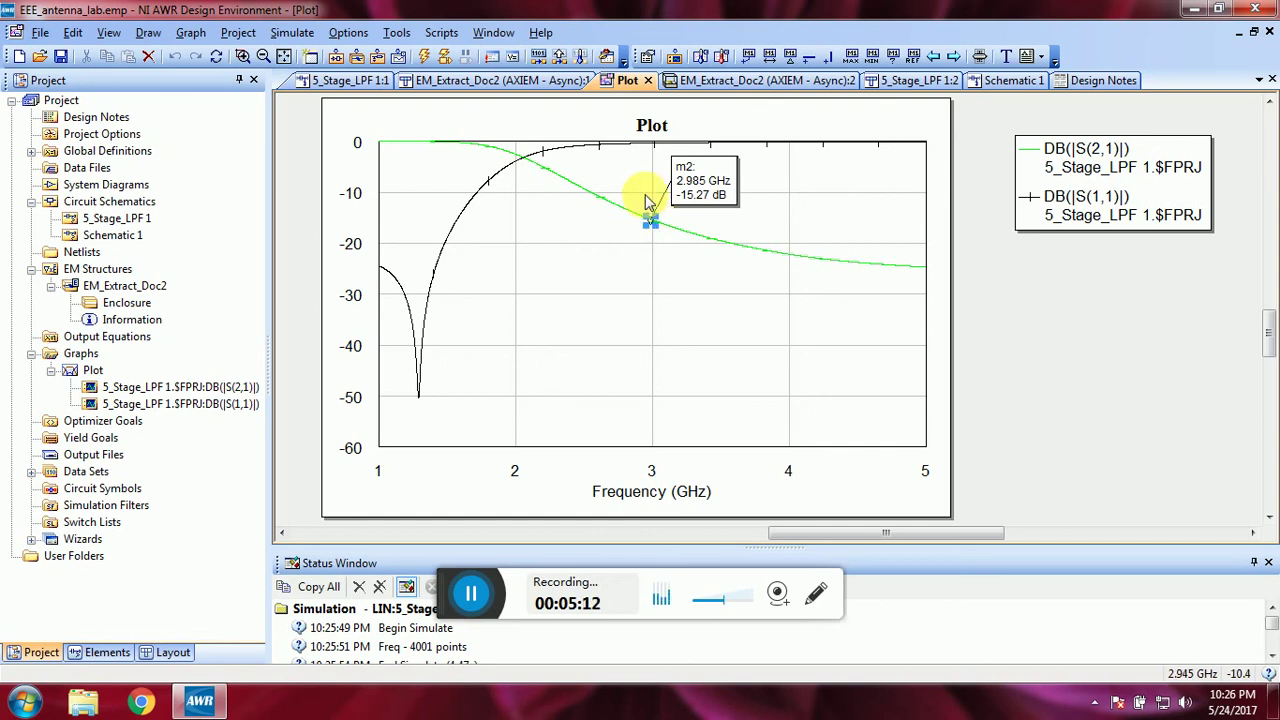